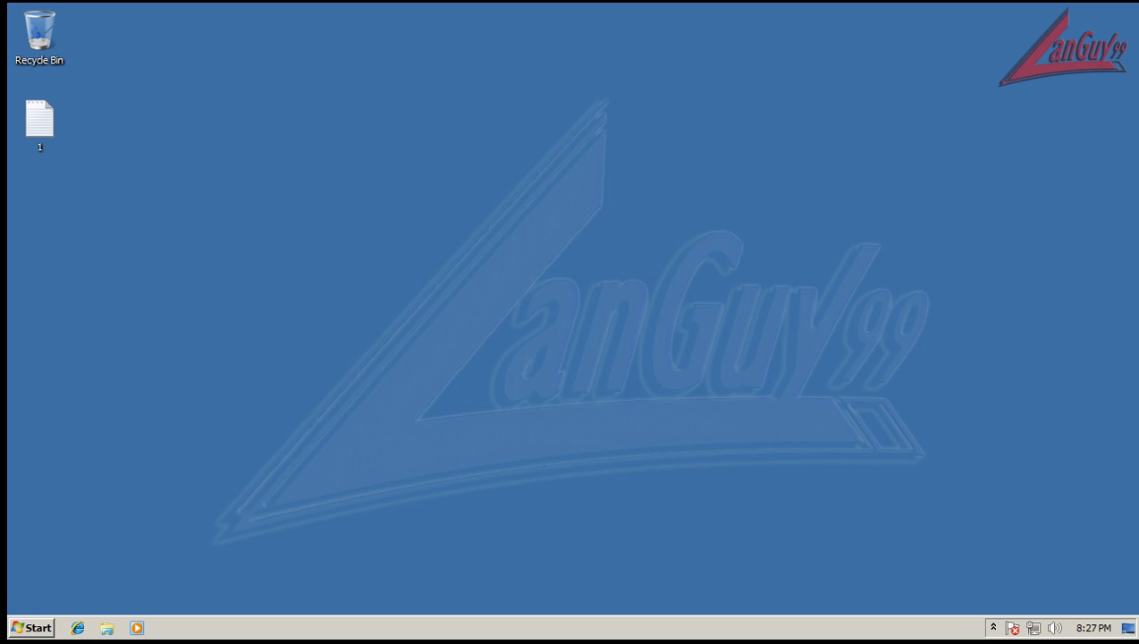
# Step: Open the ESET Smart Security 4 main window on Protection status from the tray icon
pyautogui.click(994, 629)
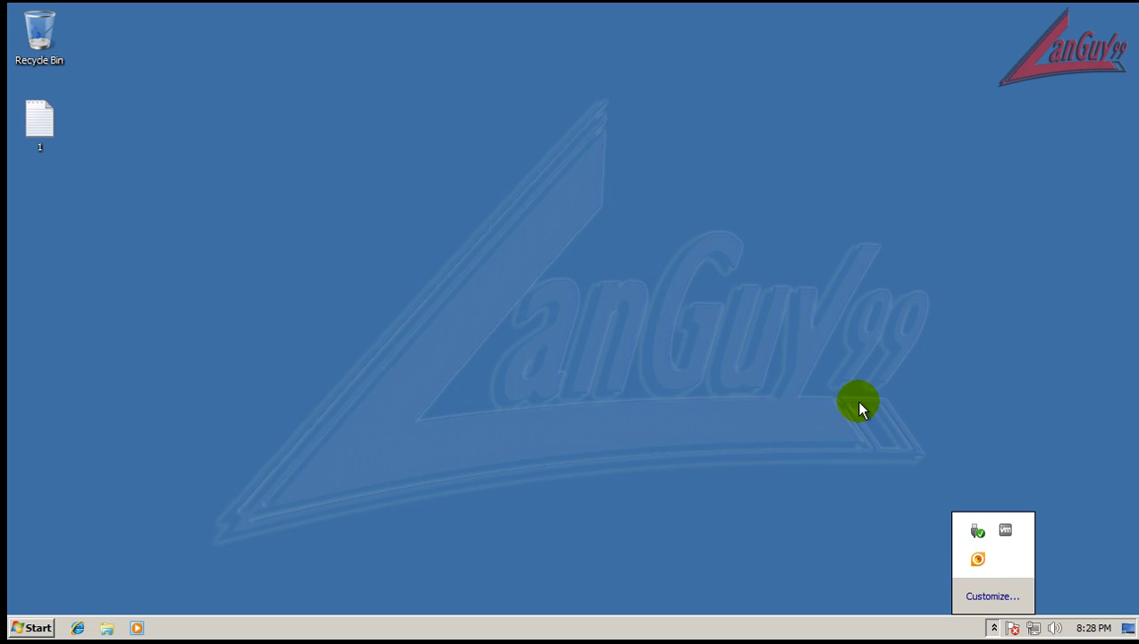
pyautogui.rightClick(977, 558)
pyautogui.click(945, 323)
pyautogui.click(993, 628)
pyautogui.doubleClick(976, 558)
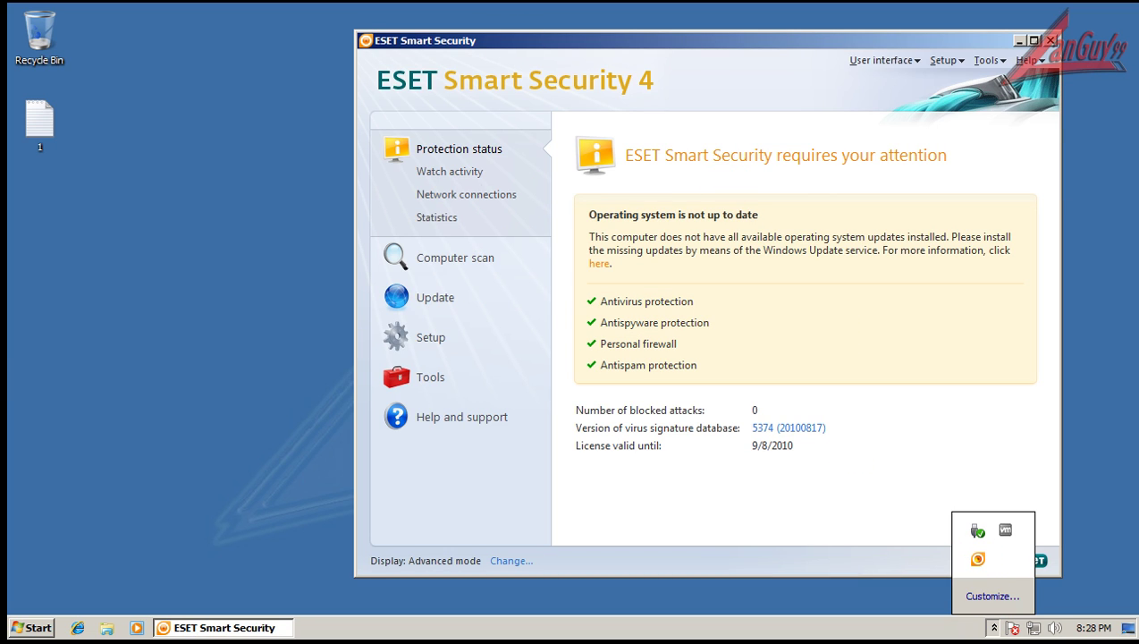
pyautogui.click(802, 40)
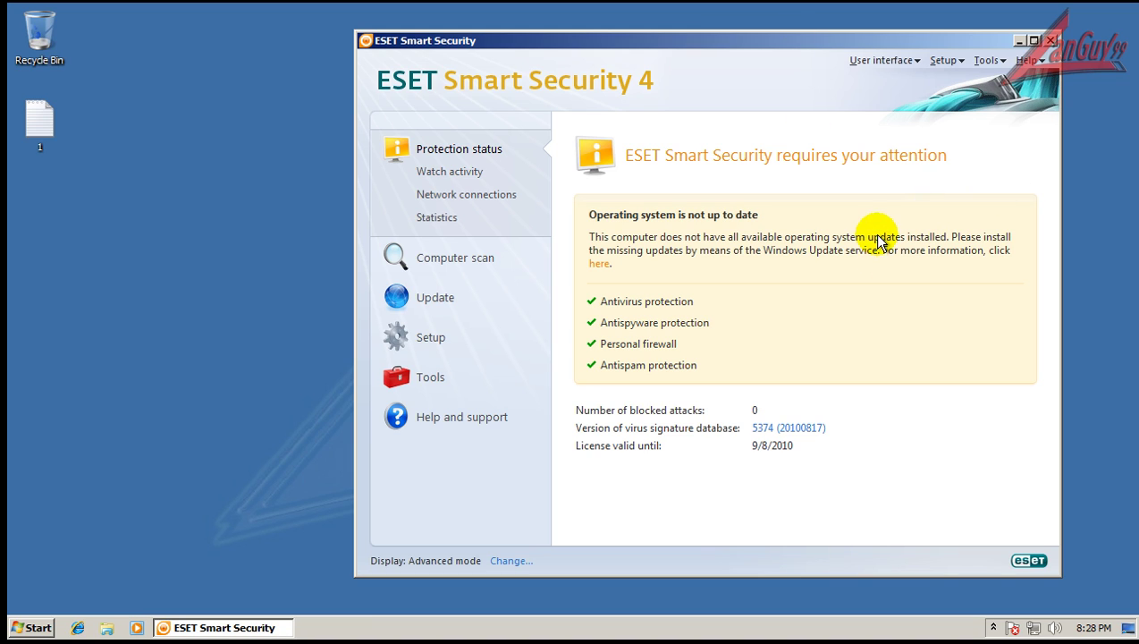
# Step: Show the ESET tray command menu with Block network traffic, Log files and Quarantine
pyautogui.rightClick(994, 629)
pyautogui.click(995, 628)
pyautogui.rightClick(977, 560)
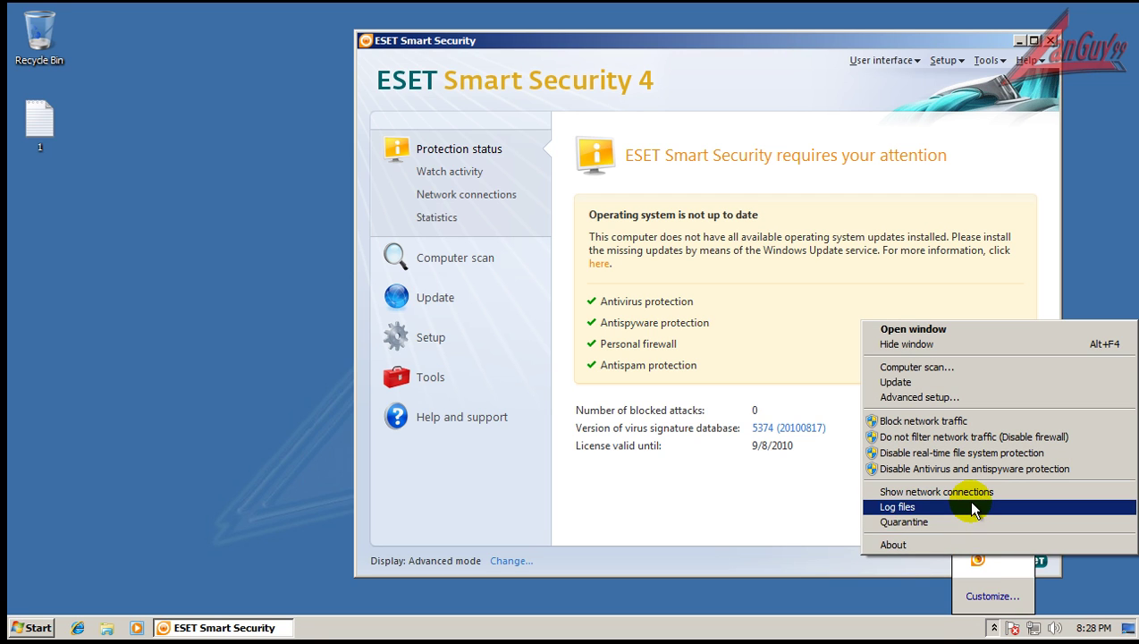
pyautogui.click(969, 613)
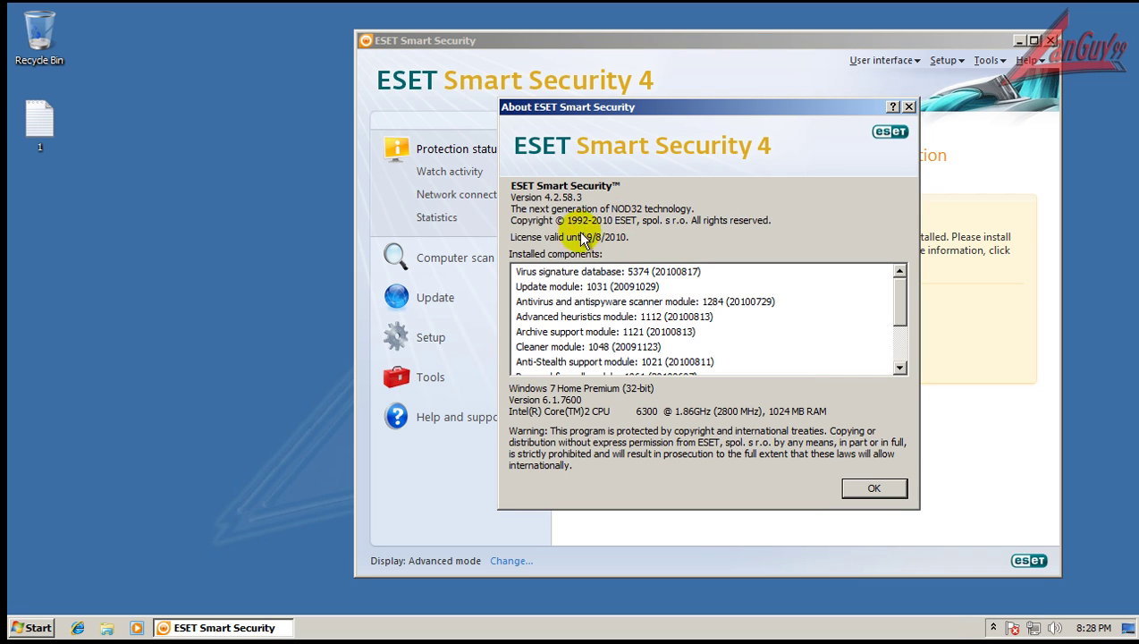
pyautogui.click(875, 489)
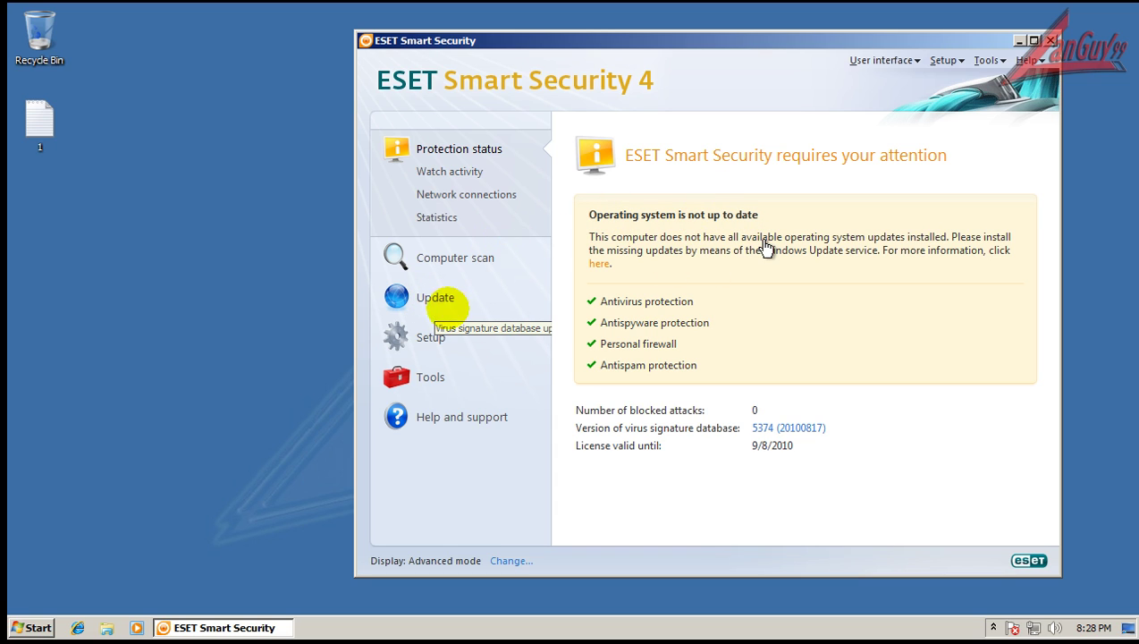
pyautogui.click(438, 298)
pyautogui.click(715, 217)
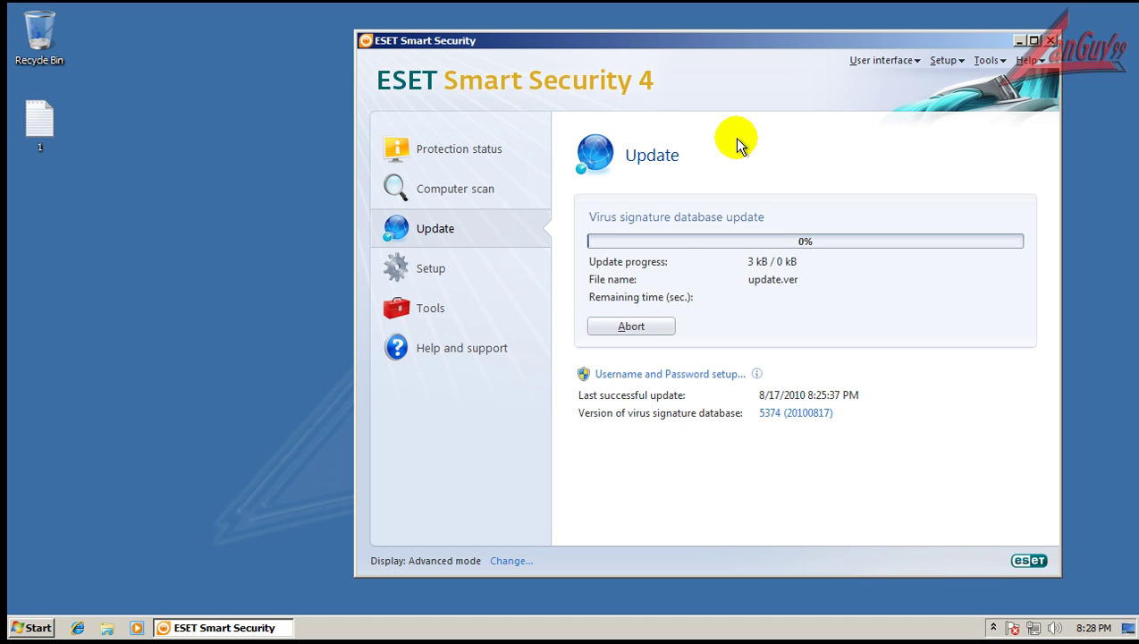
pyautogui.click(657, 259)
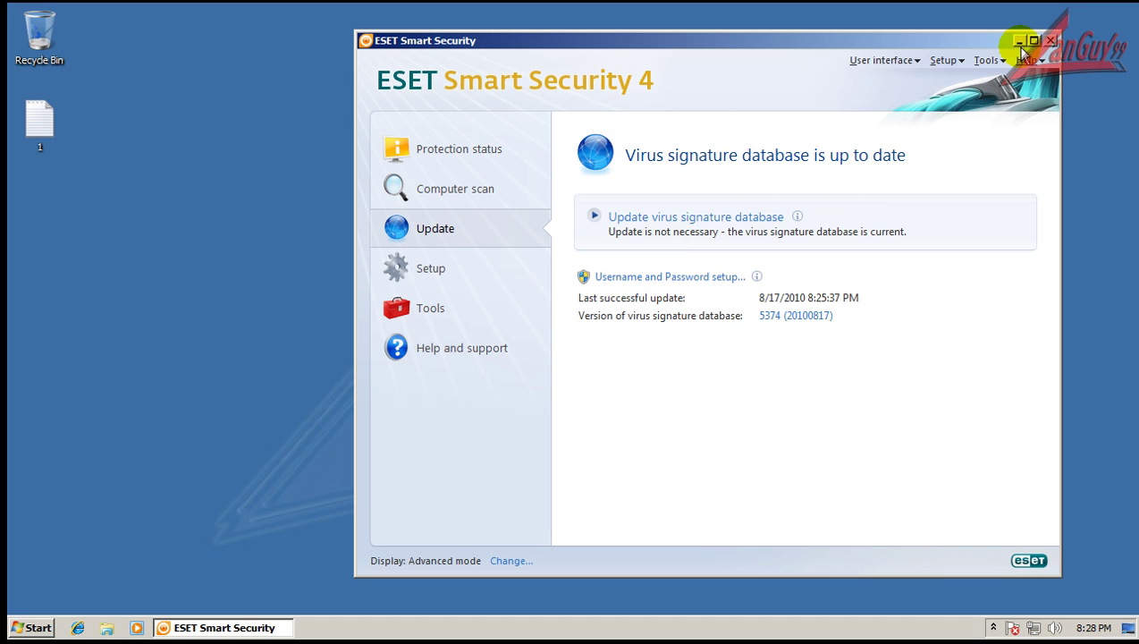
# Step: Close ESET, open file 1 in Notepad on the lower screen half, and select the first URL
pyautogui.click(1048, 41)
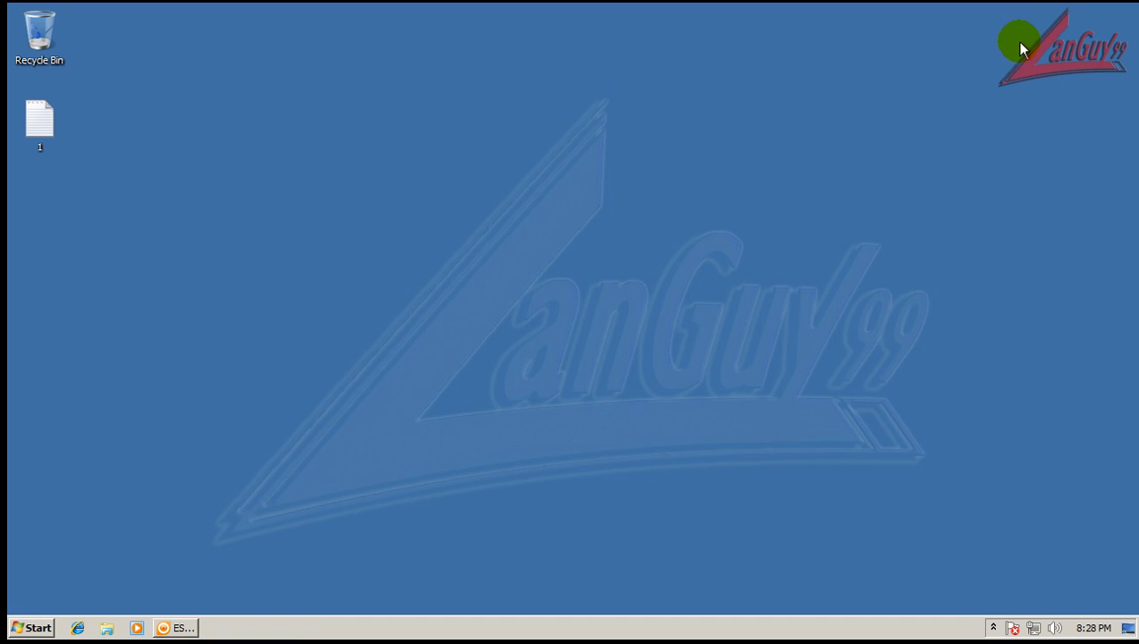
pyautogui.doubleClick(41, 125)
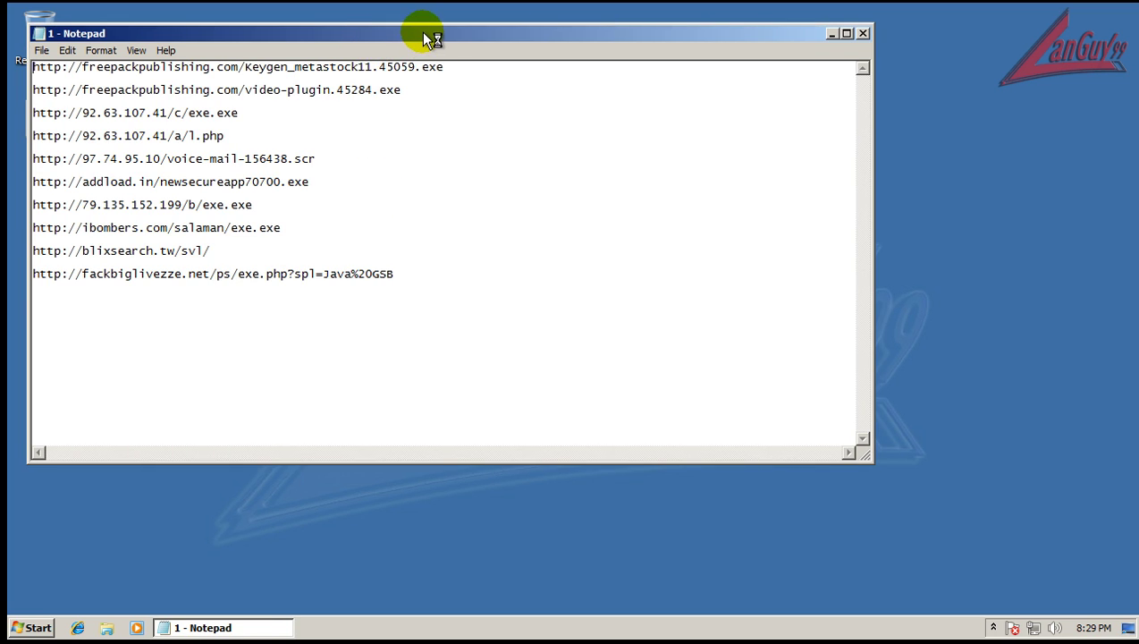
pyautogui.moveTo(424, 36); pyautogui.dragTo(418, 345)
pyautogui.moveTo(463, 377); pyautogui.dragTo(13, 344)
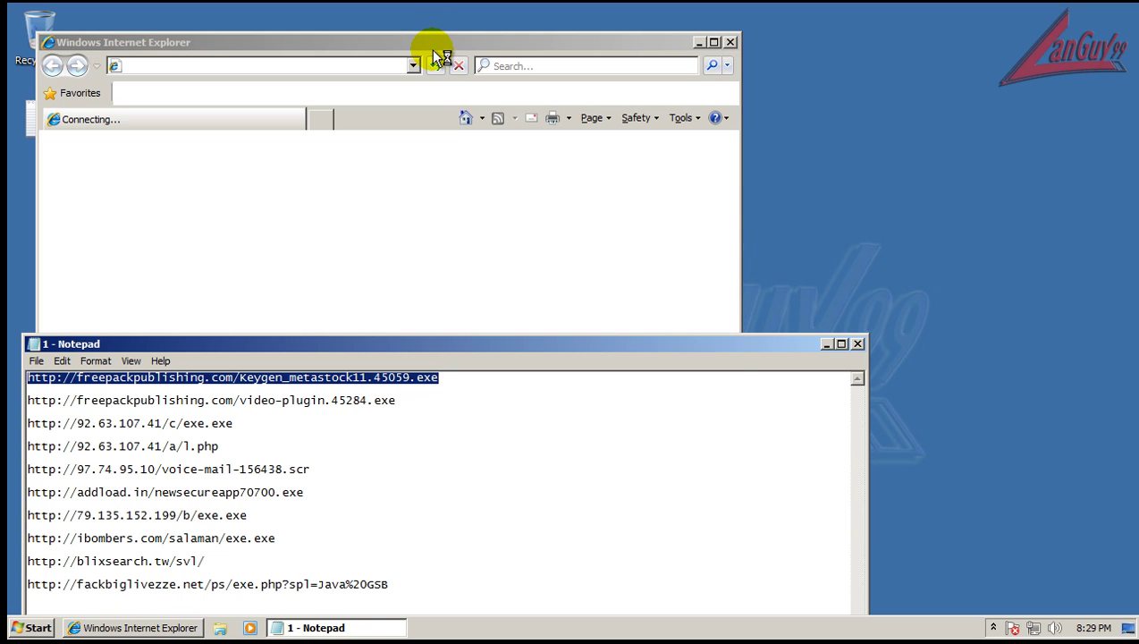
# Step: Launch Internet Explorer from the taskbar and let the MSN.com home page load
pyautogui.click(431, 44)
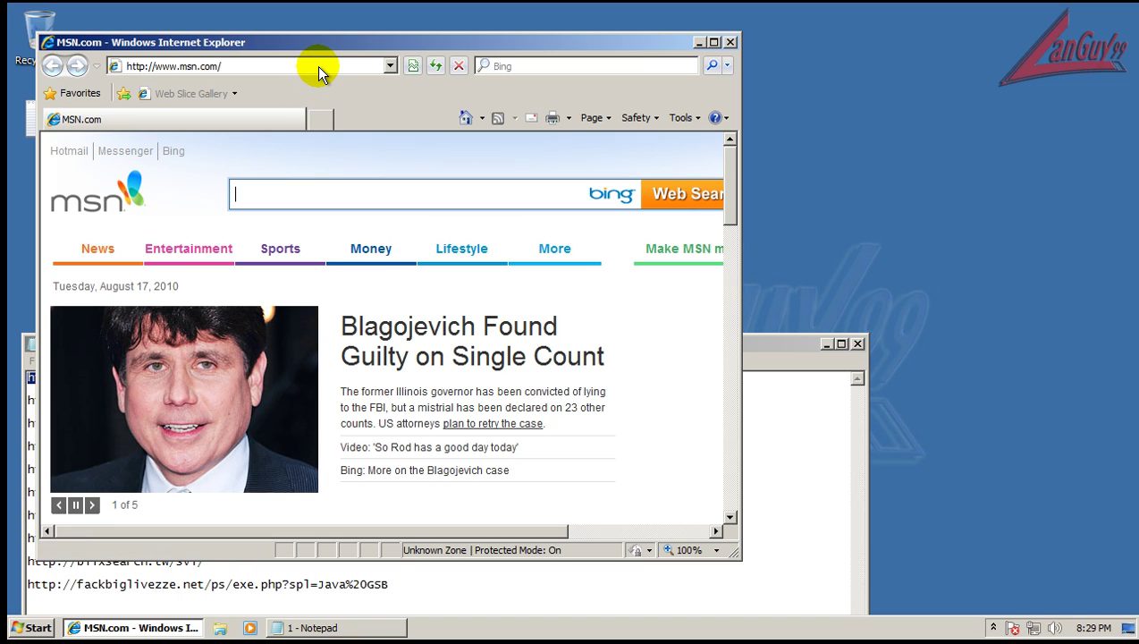
# Step: Dismiss the Internet Explorer 8 welcome setup and shift the browser right to reveal Notepad
pyautogui.click(317, 66)
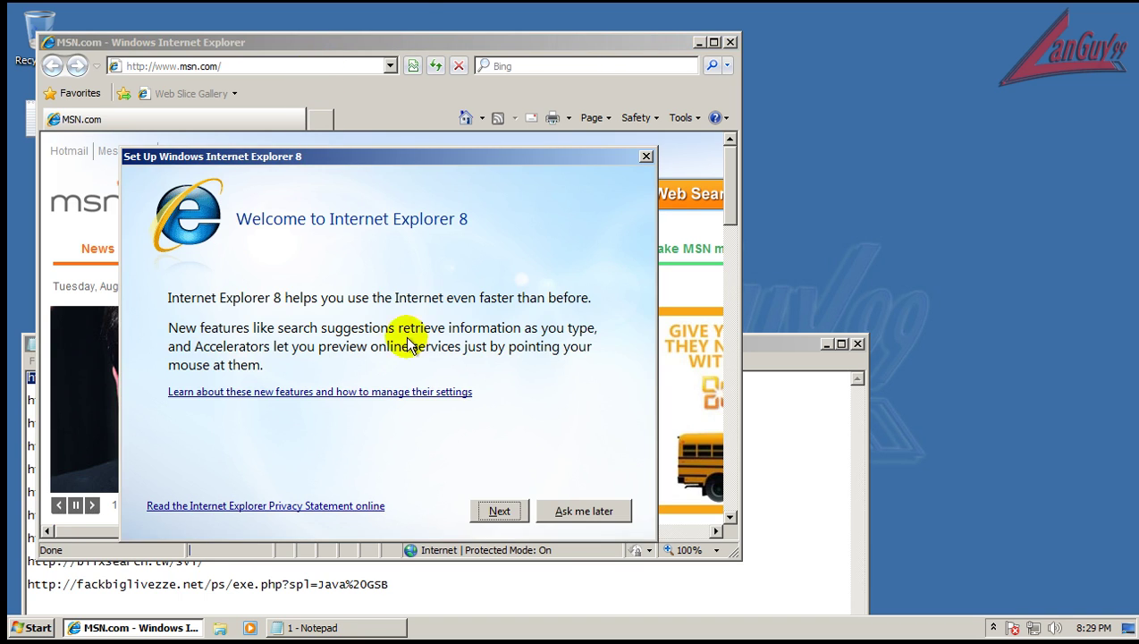
pyautogui.click(577, 514)
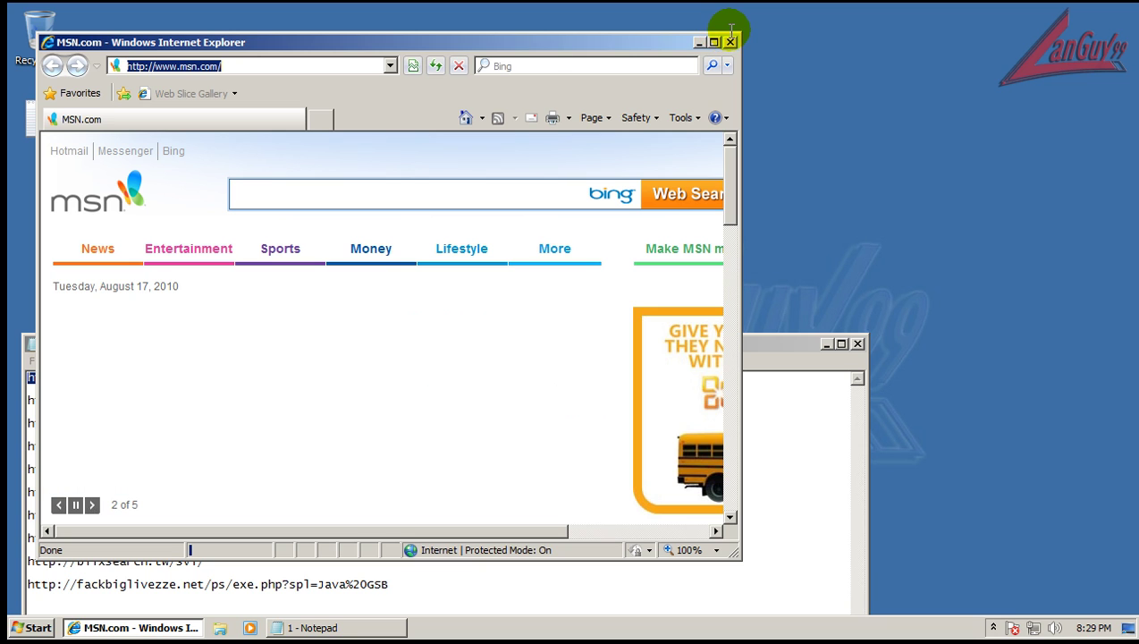
pyautogui.moveTo(686, 35); pyautogui.dragTo(644, 40)
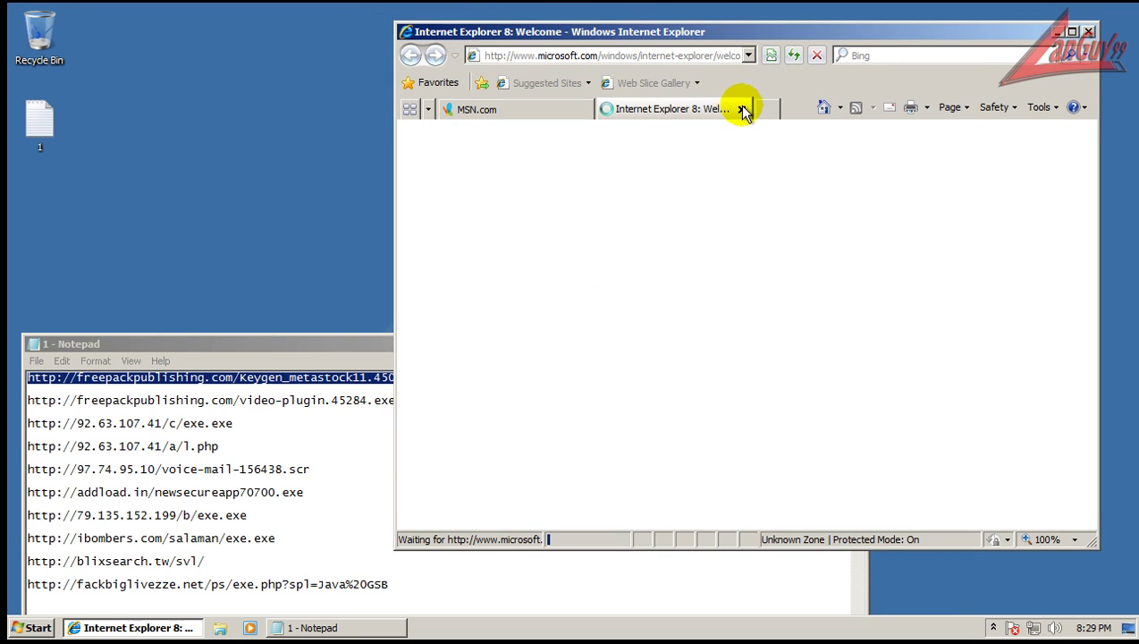
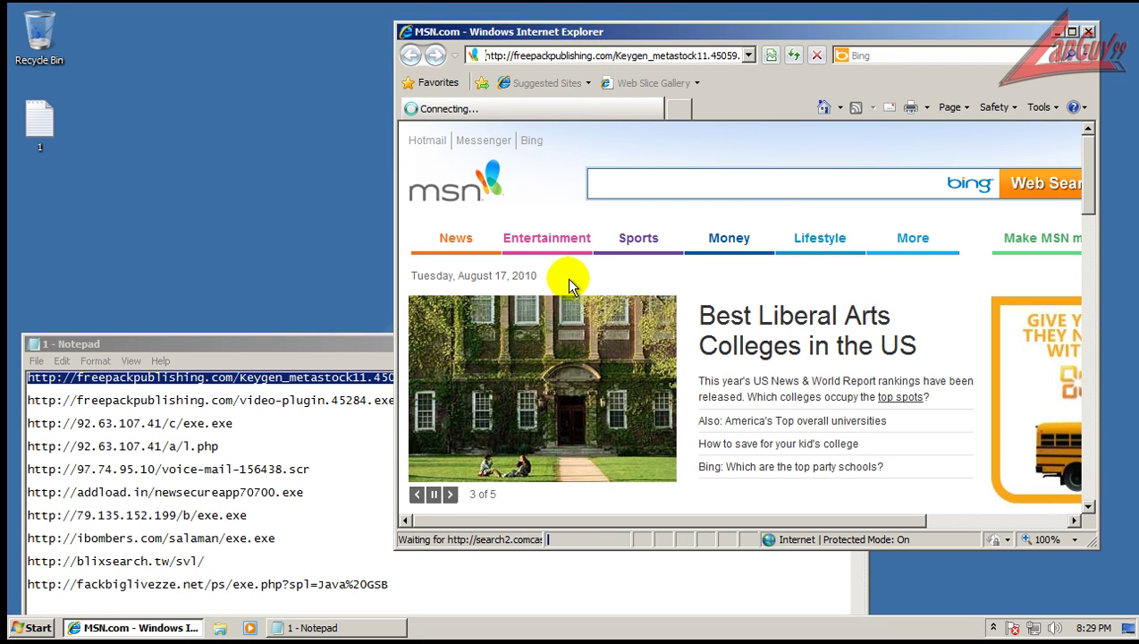
# Step: Copy the video-plugin URL from the Notepad list and load it in Internet Explorer
pyautogui.click(272, 400)
pyautogui.hotkey('shift', 'Up')
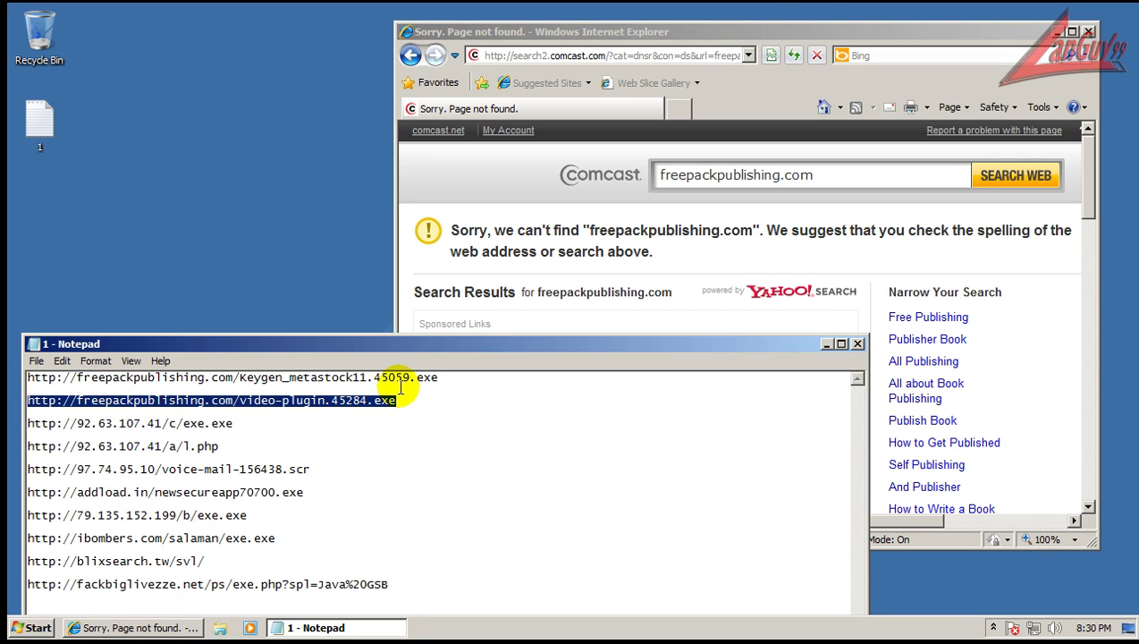
pyautogui.hotkey('ctrl', 'c')
pyautogui.click(611, 56)
pyautogui.hotkey('ctrl', 'v')
pyautogui.press('Return')
# Step: Copy the 92.63.107.41/c/exe.exe URL from the list and load it in the browser
pyautogui.click(259, 420)
pyautogui.hotkey('shift', 'Home')
pyautogui.click(228, 420)
pyautogui.hotkey('shift', 'Home')
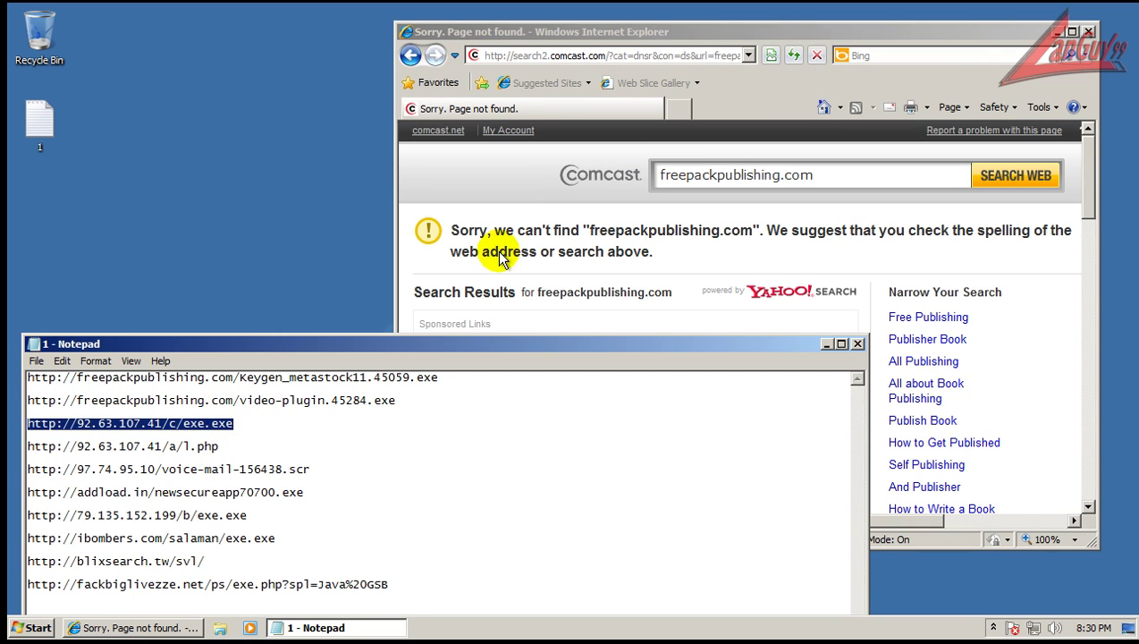
pyautogui.hotkey('ctrl', 'c')
pyautogui.click(617, 56)
pyautogui.hotkey('ctrl', 'v')
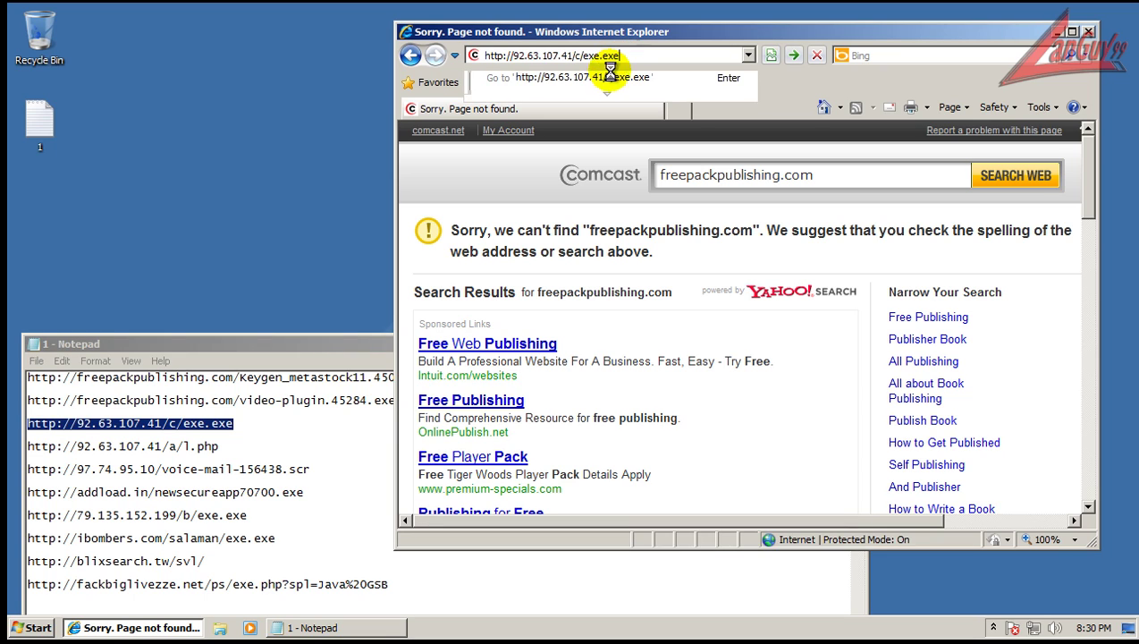
pyautogui.press('Return')
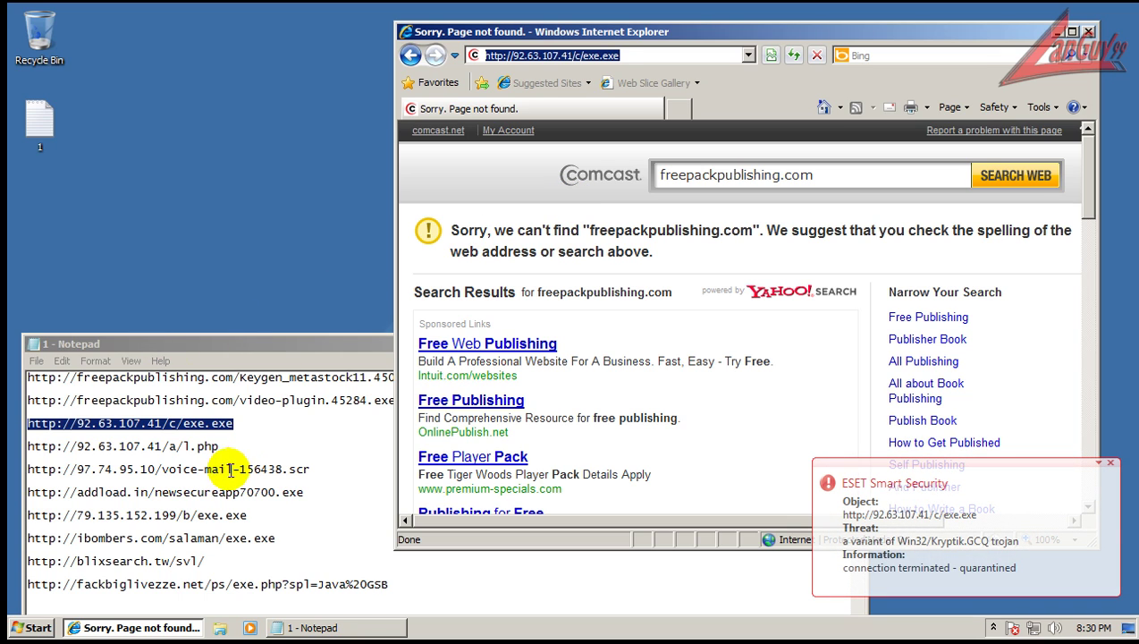
# Step: Load the 92.63.107.41/a/l.php URL and decline ESET's prompt to reboot now
pyautogui.doubleClick(216, 446)
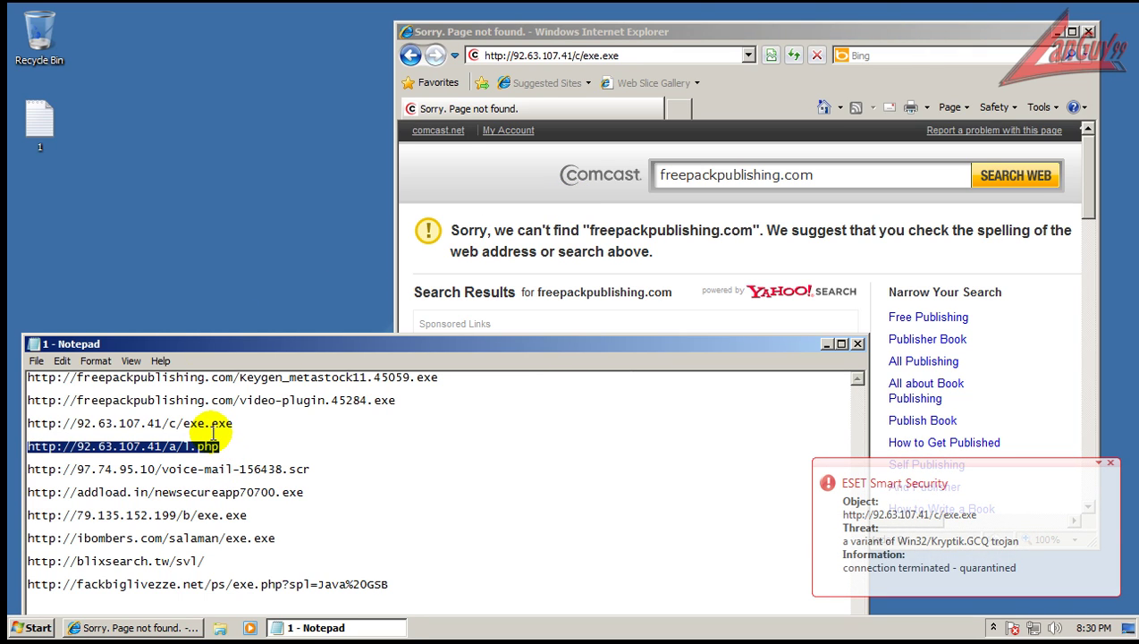
pyautogui.click(590, 51)
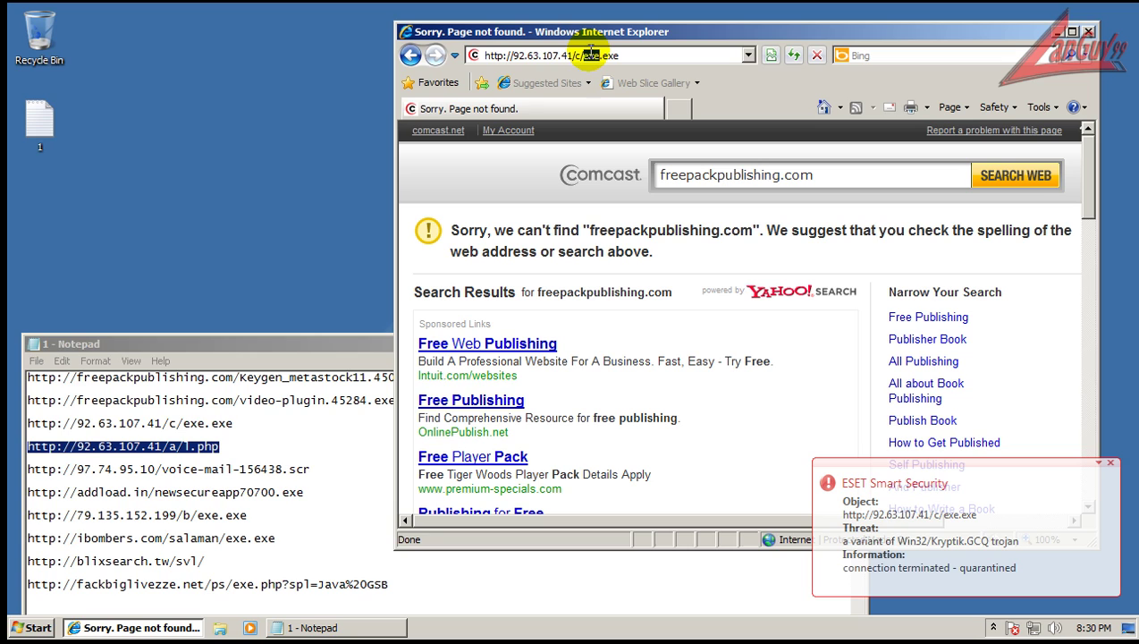
pyautogui.click(590, 56)
pyautogui.hotkey('ctrl', 'v')
pyautogui.press('Return')
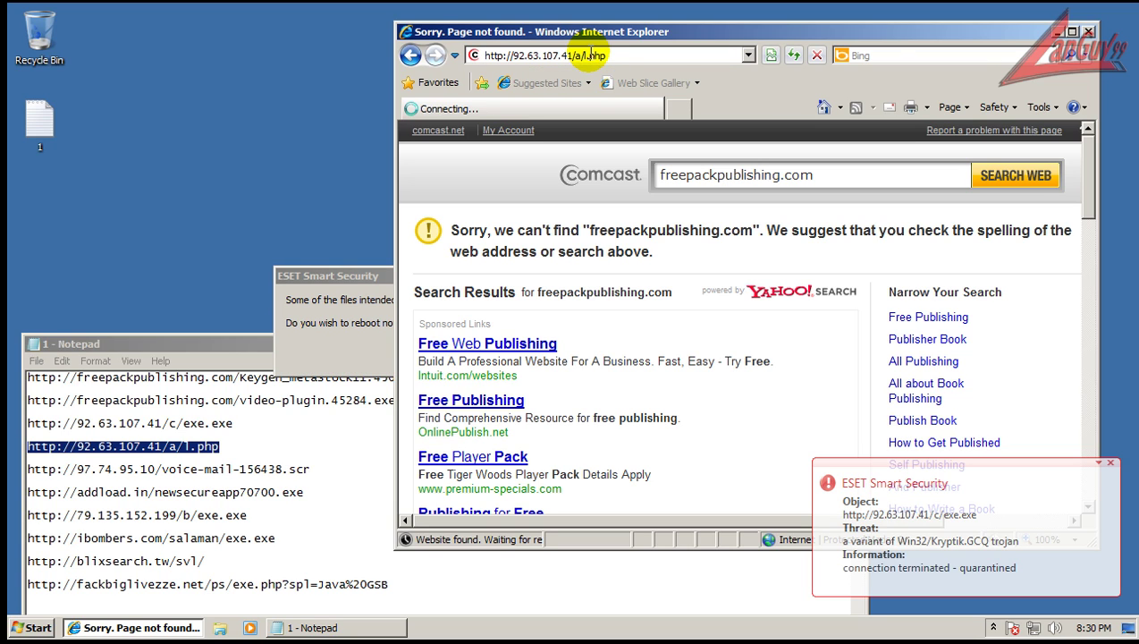
pyautogui.click(362, 274)
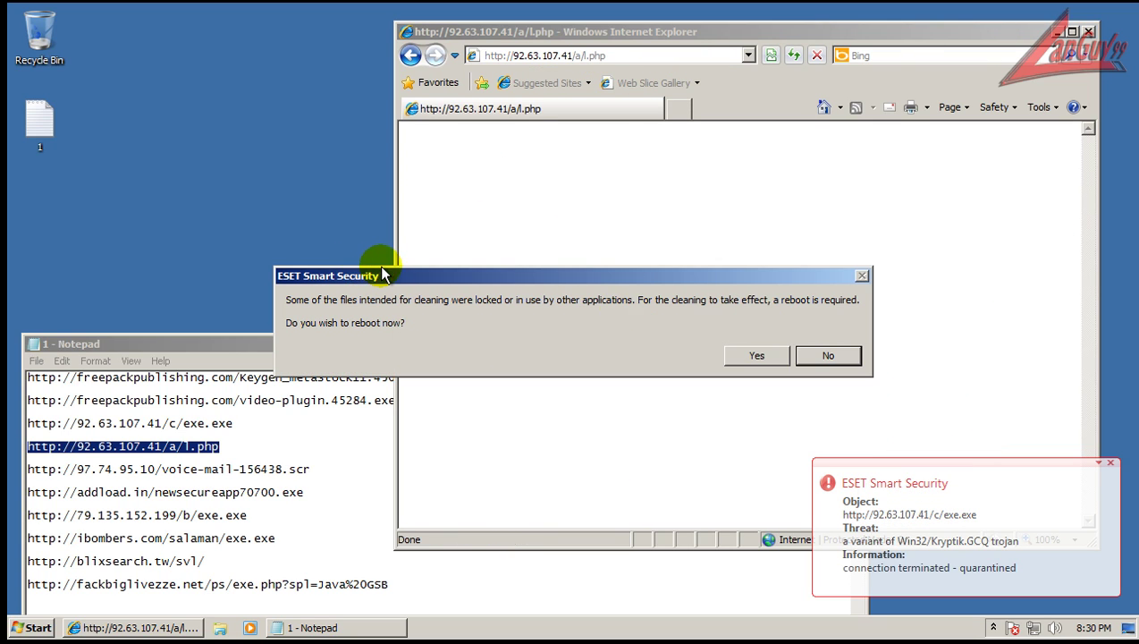
pyautogui.click(826, 356)
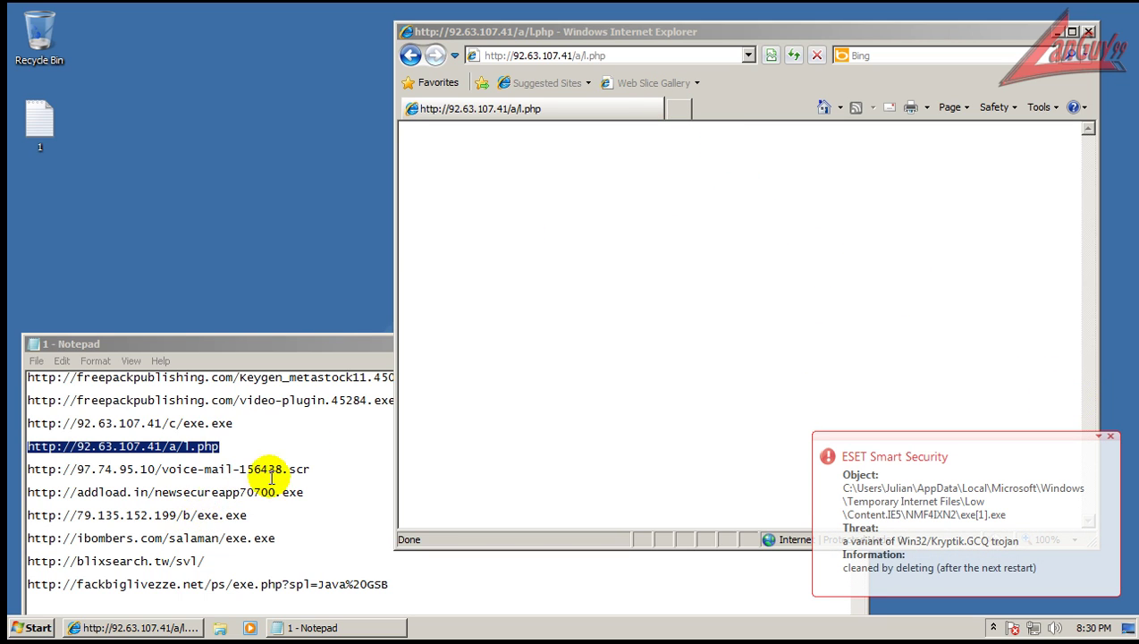
# Step: Copy and load the voice-mail .scr URL, letting its download proceed
pyautogui.click(286, 465)
pyautogui.hotkey('shift', 'End')
pyautogui.hotkey('ctrl', 'c')
pyautogui.click(653, 56)
pyautogui.hotkey('ctrl', 'v')
pyautogui.press('Return')
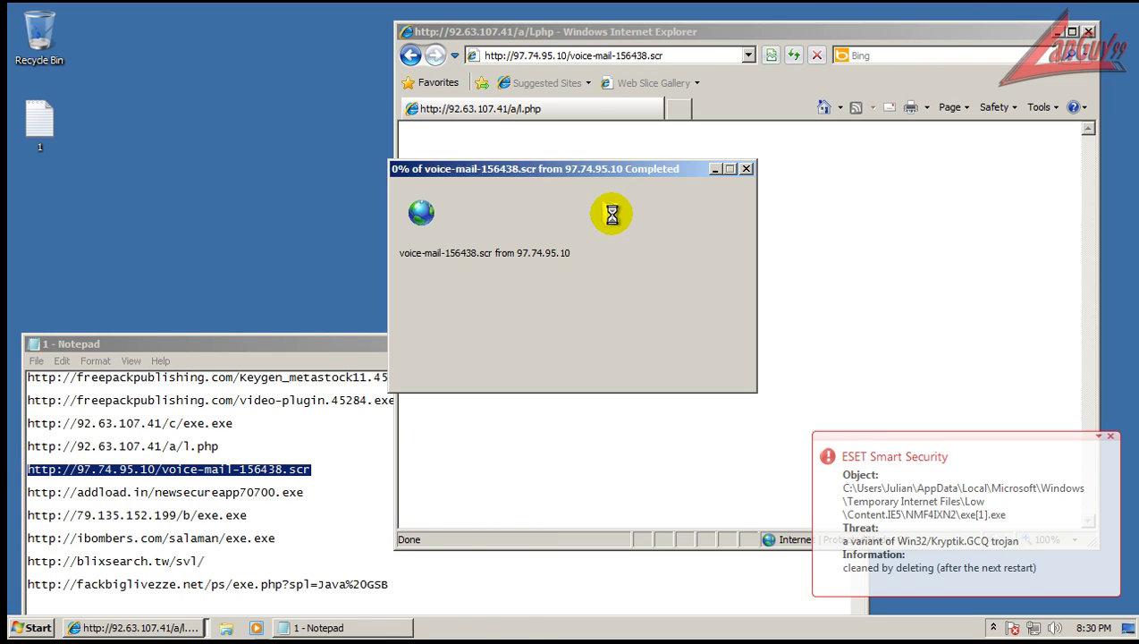
pyautogui.click(547, 326)
# Step: Load the addload.in URL from the test list in the browser
pyautogui.click(304, 490)
pyautogui.hotkey('shift', 'Home')
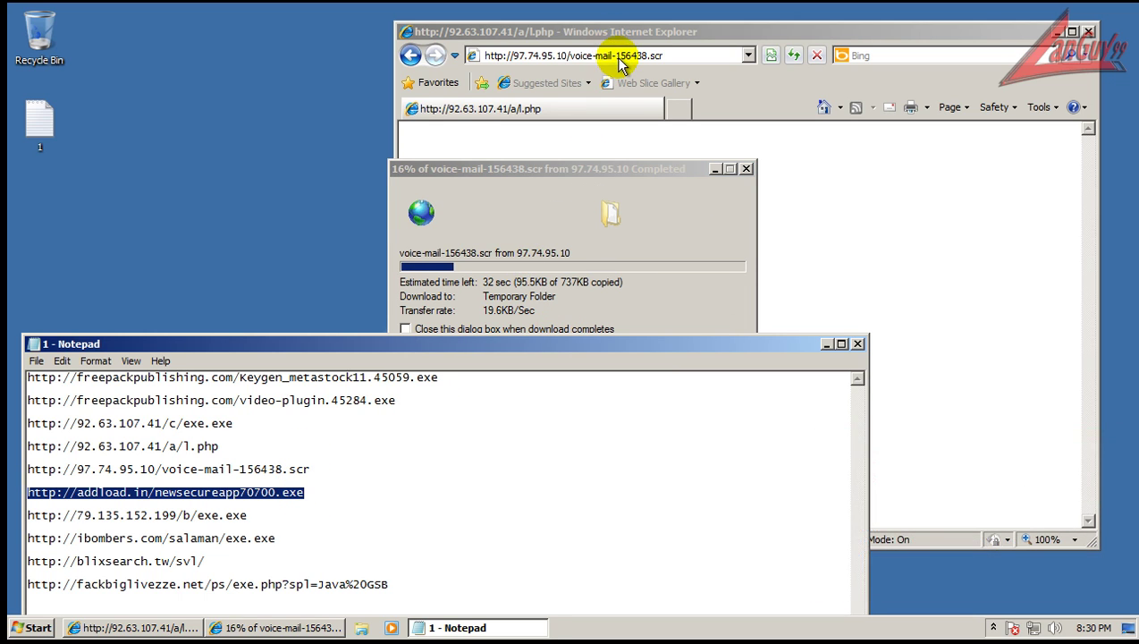
pyautogui.tripleClick(617, 58)
pyautogui.hotkey('ctrl', 'v')
pyautogui.press('Return')
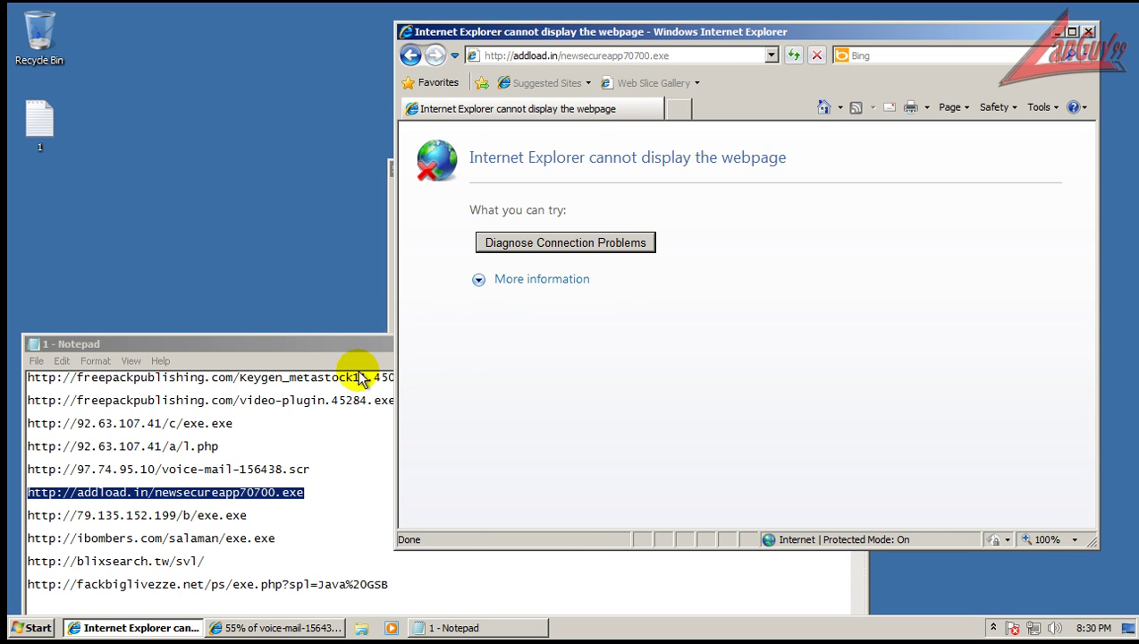
# Step: Load the 79.135.152.199/b/exe.exe URL in the address bar
pyautogui.click(253, 512)
pyautogui.hotkey('shift', 'Home')
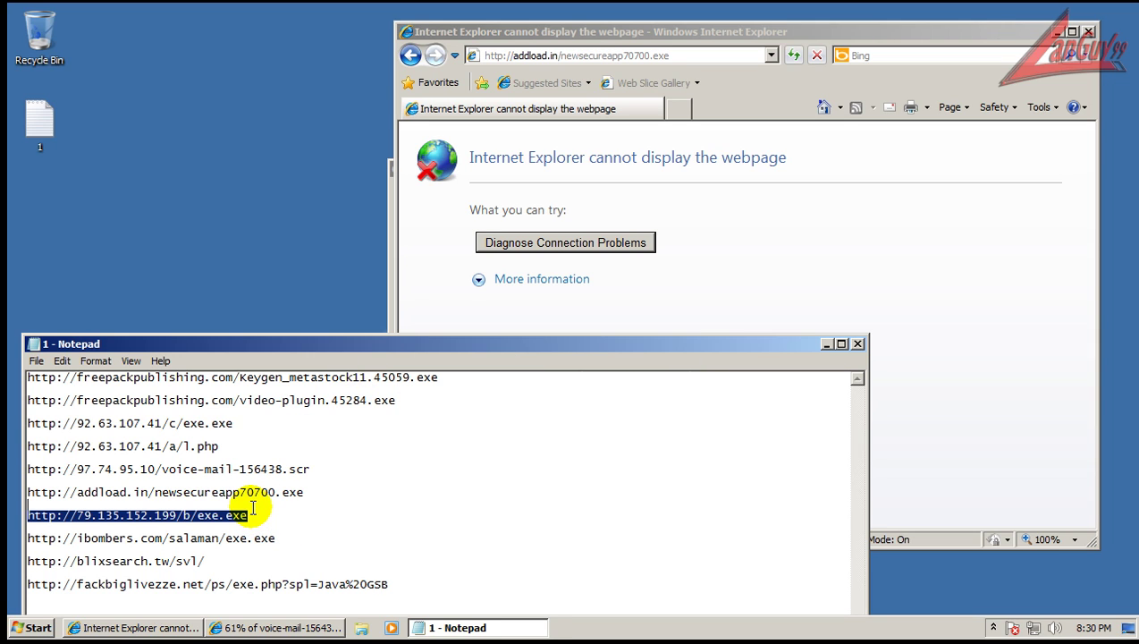
pyautogui.click(611, 56)
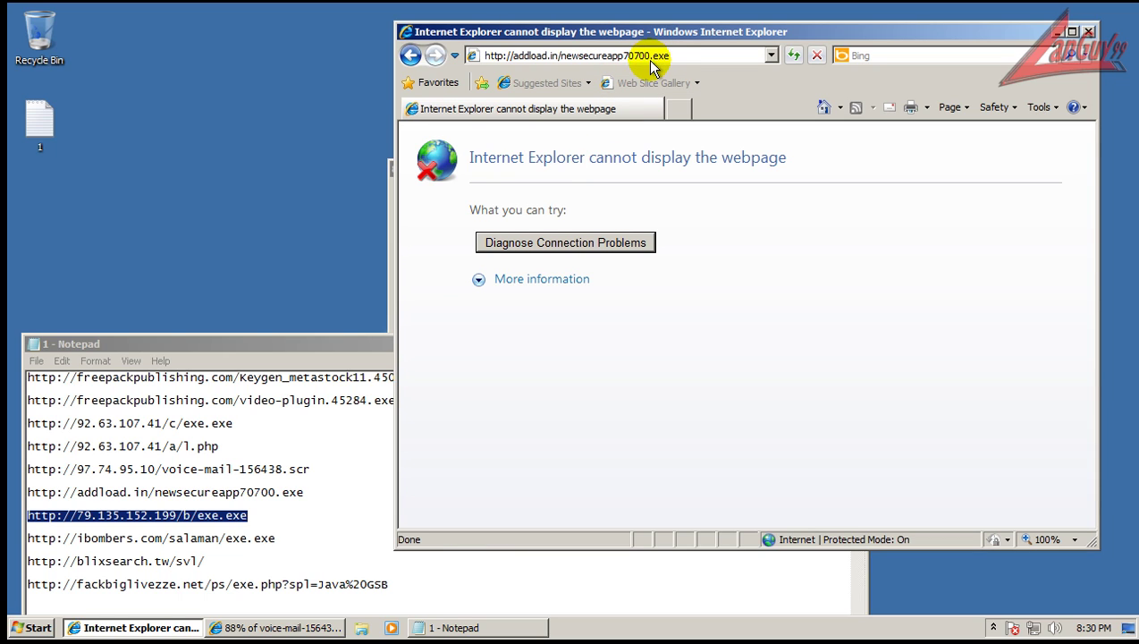
pyautogui.click(655, 57)
pyautogui.click(651, 57)
pyautogui.click(223, 514)
pyautogui.doubleClick(224, 515)
pyautogui.click(640, 56)
pyautogui.doubleClick(640, 55)
pyautogui.hotkey('ctrl', 'a')
pyautogui.hotkey('ctrl', 'v')
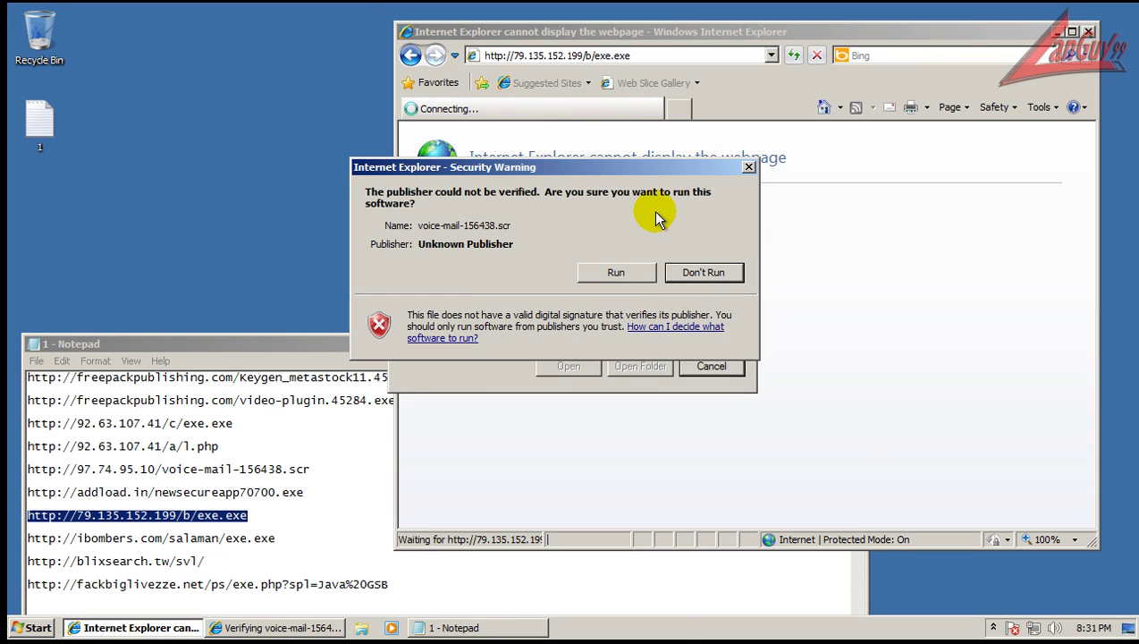
# Step: Run the exe.exe and voice-mail downloads, dismiss the error, and select the ibombers.com URL
pyautogui.click(538, 327)
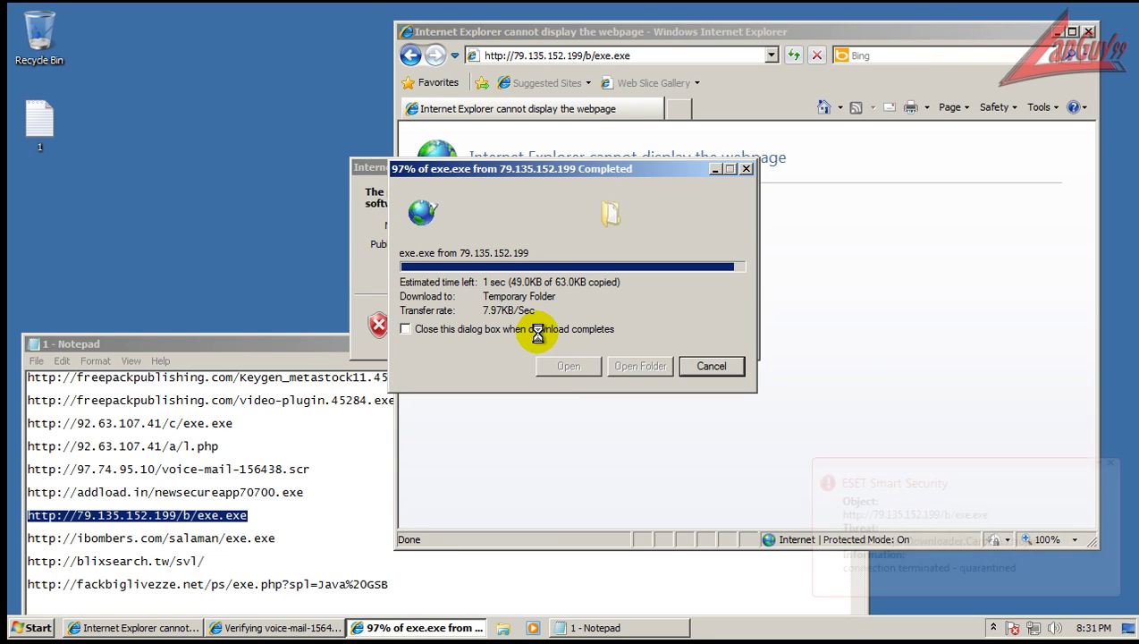
pyautogui.click(693, 334)
pyautogui.click(617, 273)
pyautogui.doubleClick(285, 538)
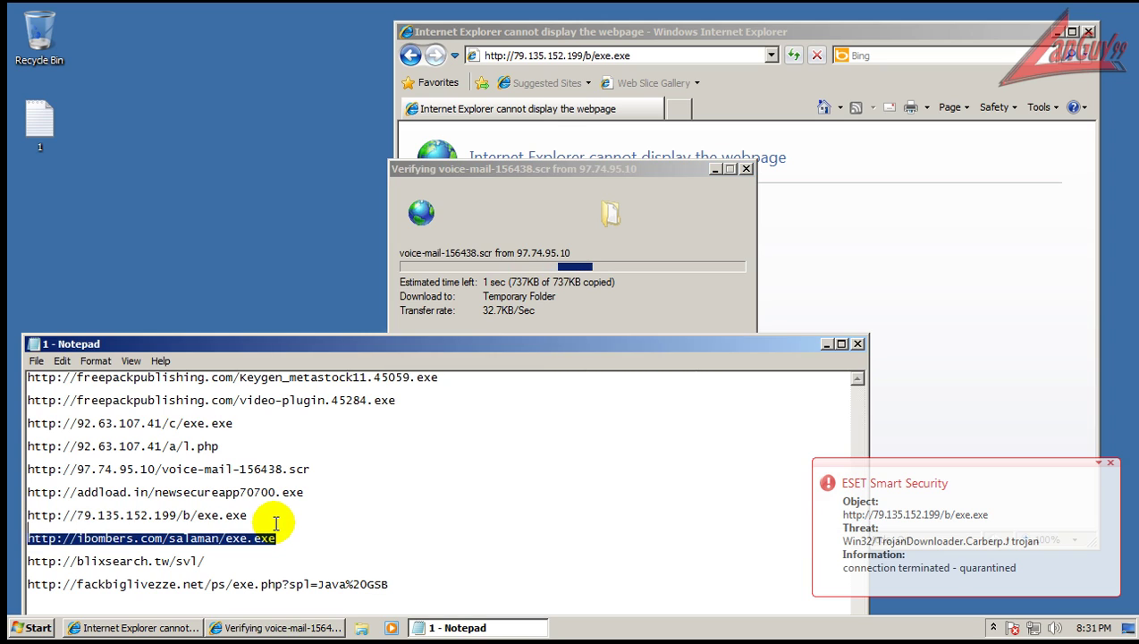
# Step: Load the ibombers.com URL, fixing the doubled address, and run its download
pyautogui.click(672, 54)
pyautogui.hotkey('ctrl', 'v')
pyautogui.hotkey('ctrl', 'v')
pyautogui.press('Return')
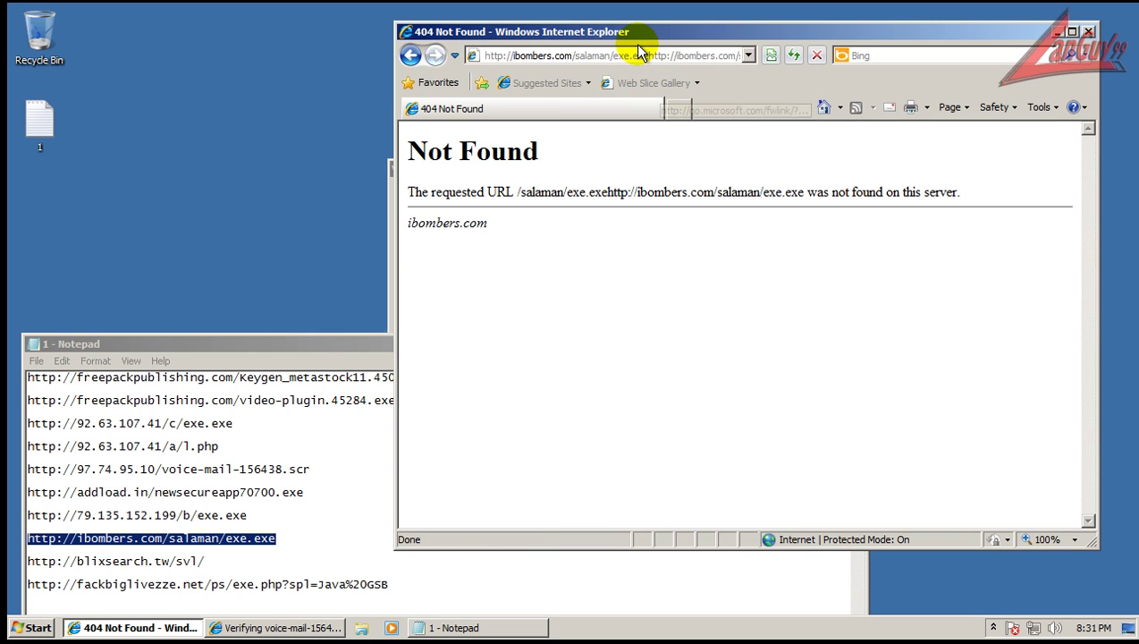
pyautogui.doubleClick(643, 55)
pyautogui.hotkey('ctrl', 'a')
pyautogui.hotkey('ctrl', 'v')
pyautogui.press('Return')
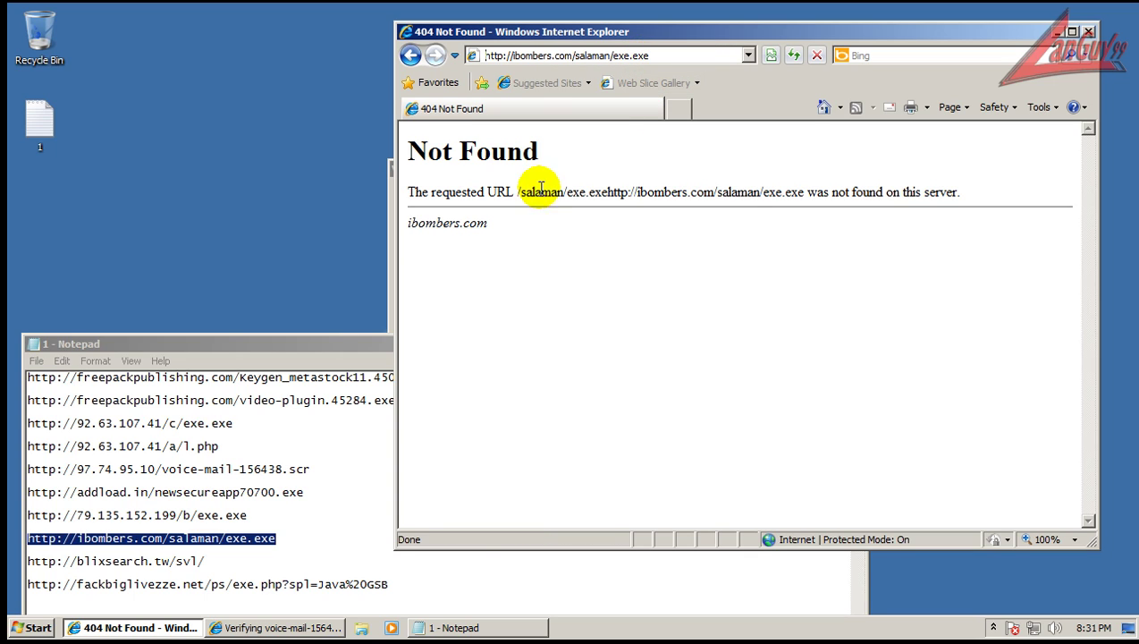
pyautogui.click(338, 249)
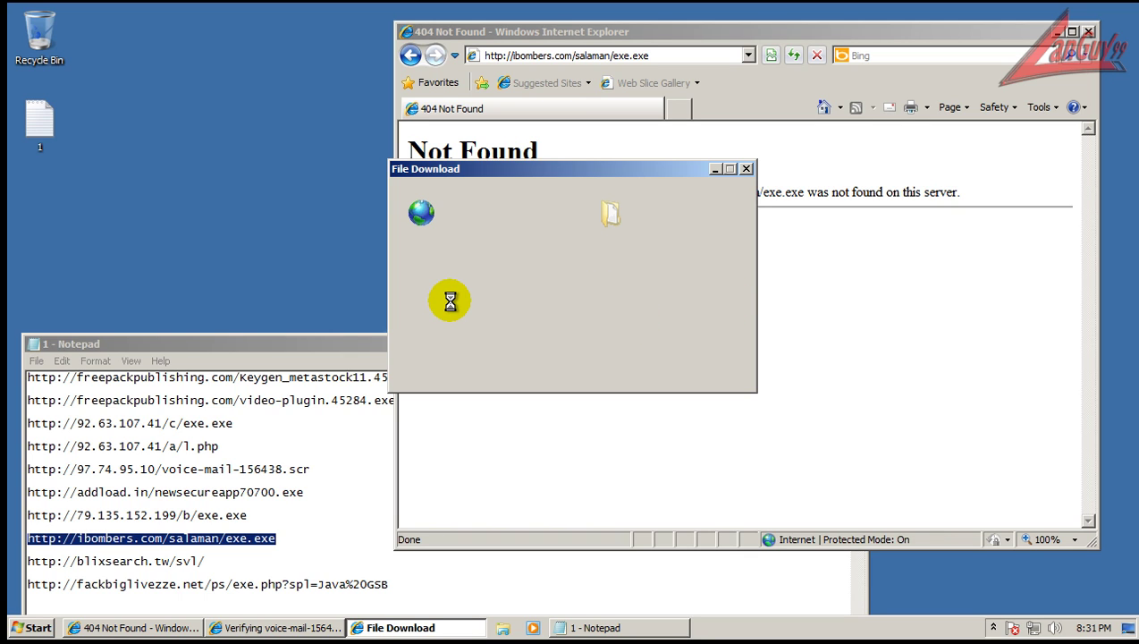
pyautogui.click(538, 324)
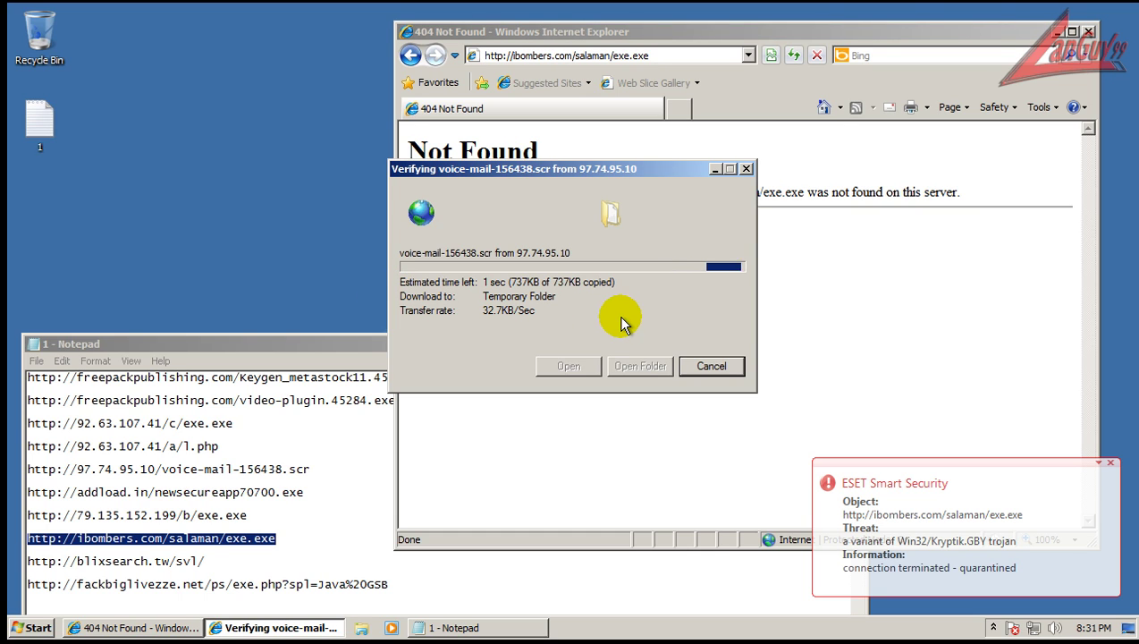
# Step: Load the blixsearch.tw/svl/ URL from the test list
pyautogui.doubleClick(207, 560)
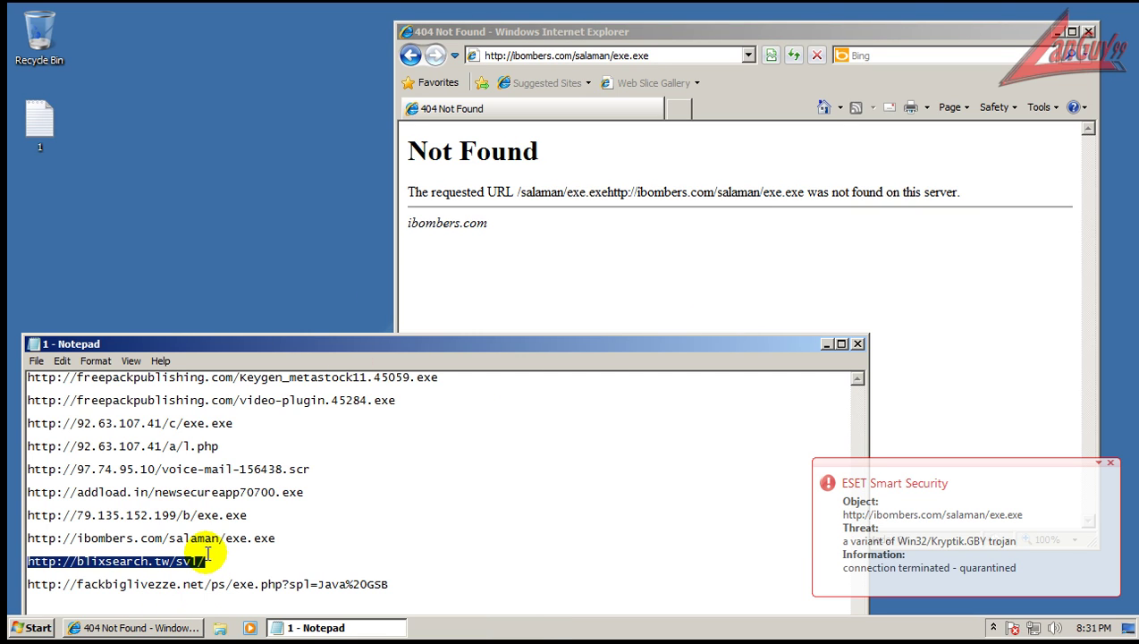
pyautogui.click(654, 59)
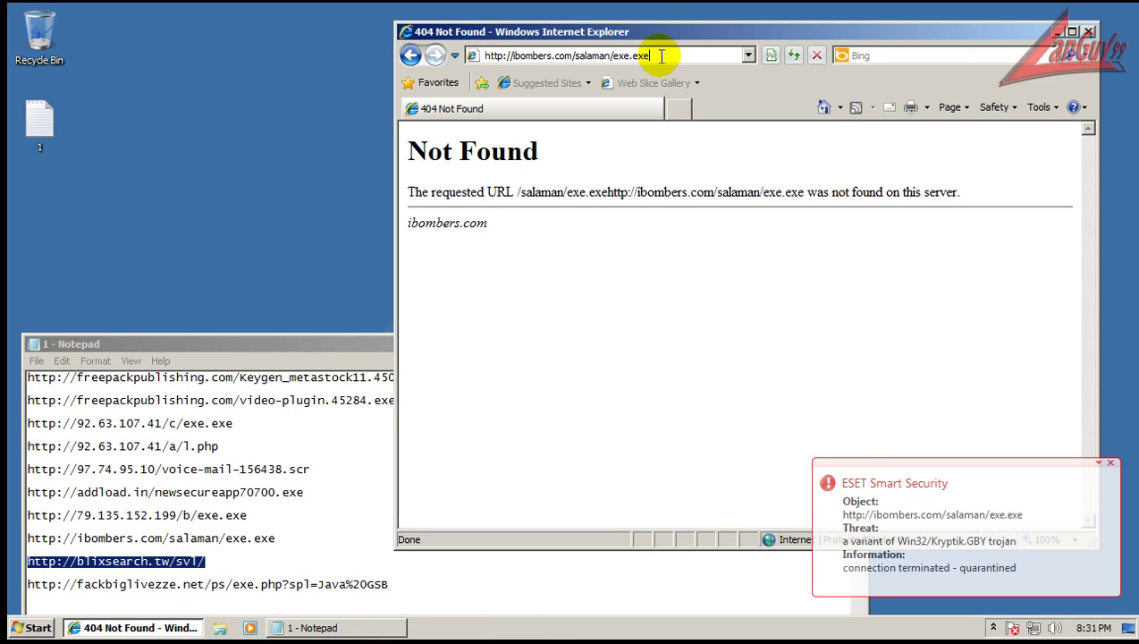
pyautogui.click(660, 55)
pyautogui.hotkey('ctrl', 'v')
pyautogui.press('Return')
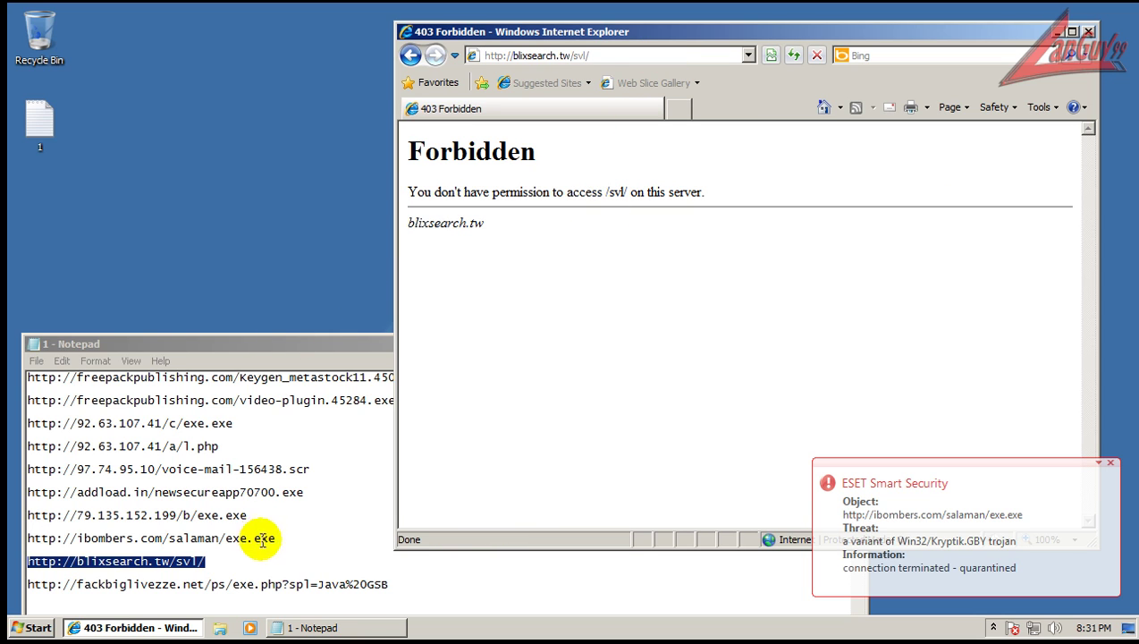
# Step: Load the fackbiglivezze.net URL, run its download, dismiss the error, and raise the Notepad list
pyautogui.click(387, 584)
pyautogui.hotkey('shift', 'Home')
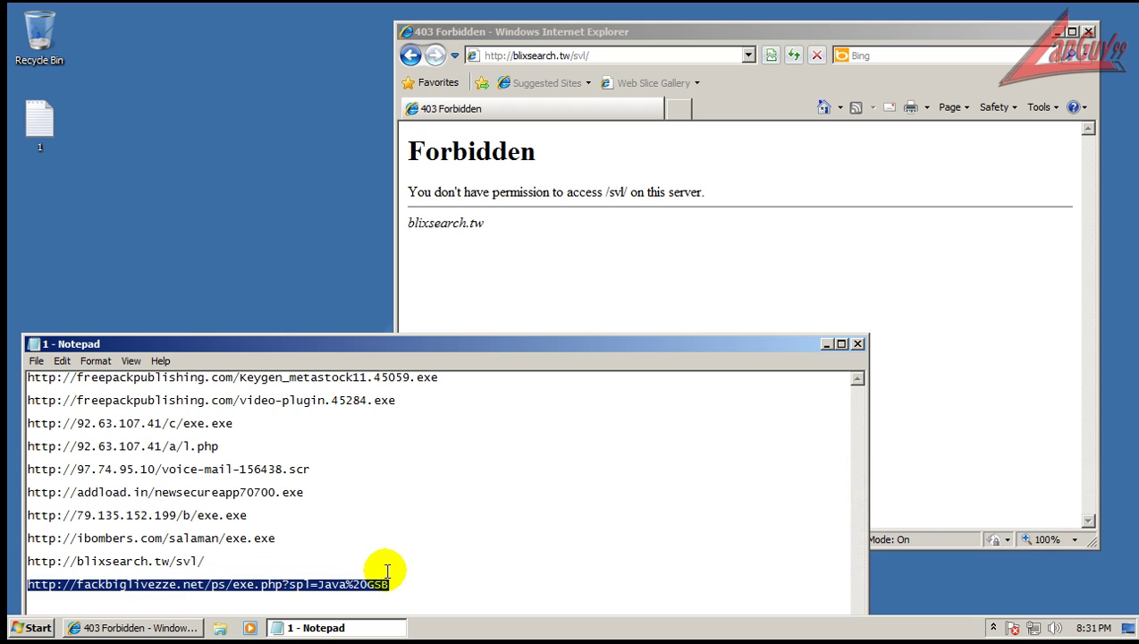
pyautogui.hotkey('ctrl', 'c')
pyautogui.click(641, 57)
pyautogui.hotkey('ctrl', 'v')
pyautogui.press('Return')
pyautogui.click(560, 325)
pyautogui.click(688, 335)
pyautogui.moveTo(307, 342); pyautogui.dragTo(292, 190)
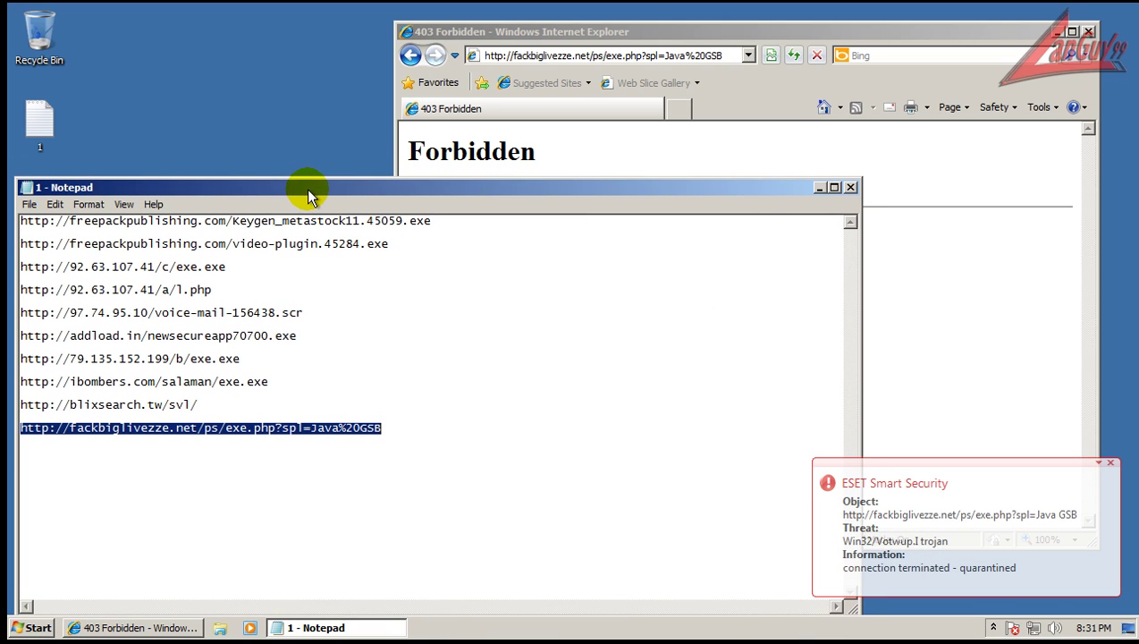
pyautogui.click(239, 498)
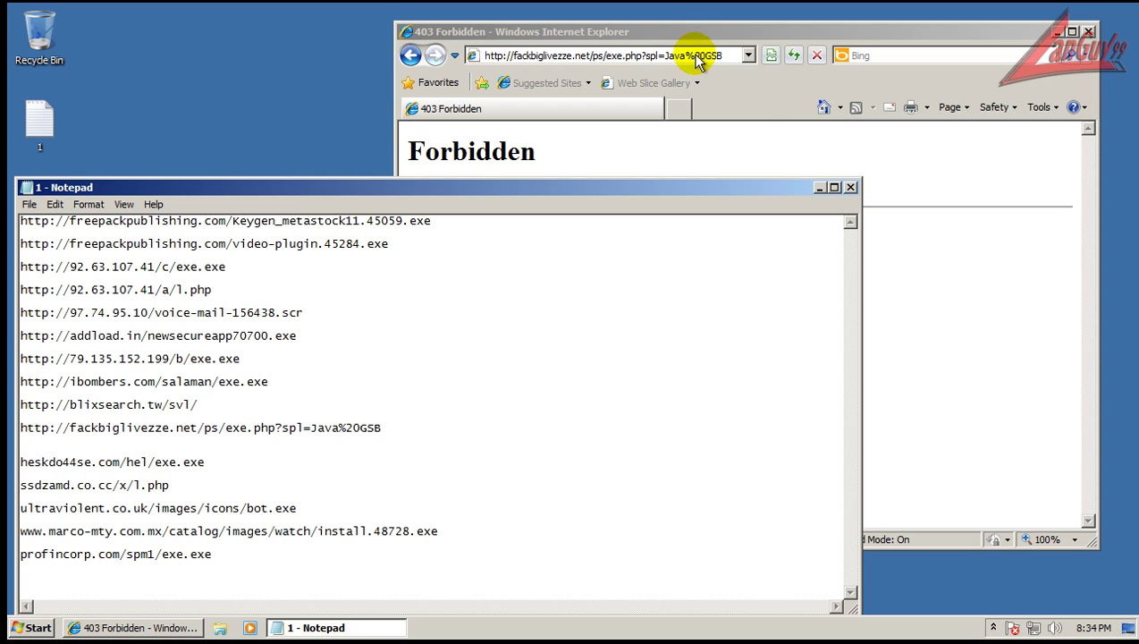
# Step: Load the heskdo44se.com/hel/exe.exe link, run the download and dismiss the blocked-file warning
pyautogui.click(702, 56)
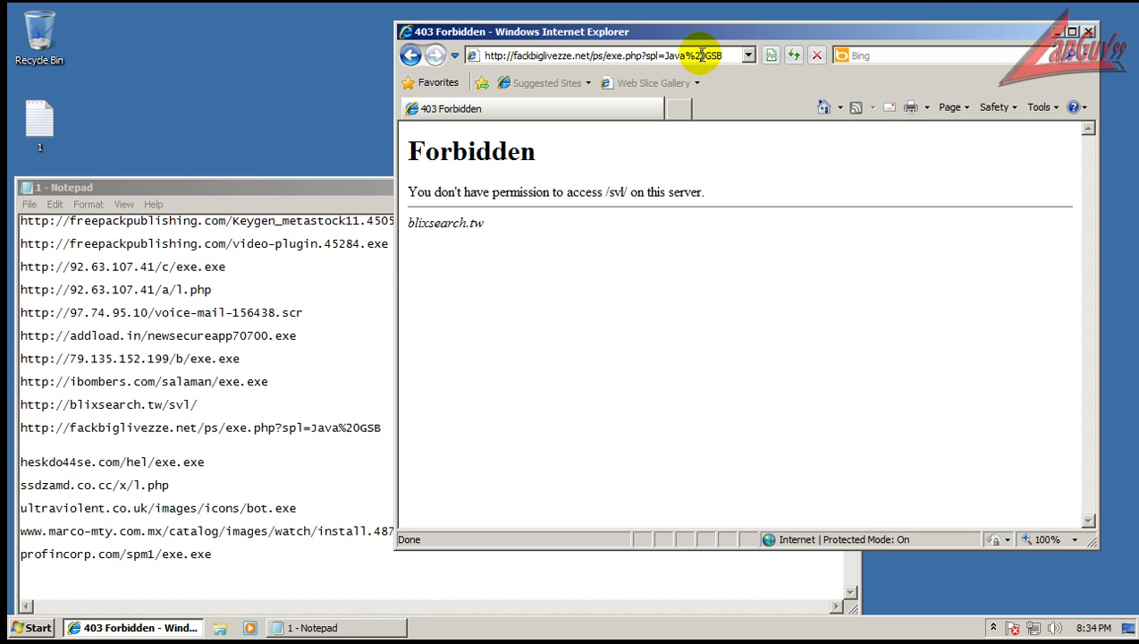
pyautogui.click(184, 461)
pyautogui.tripleClick(183, 461)
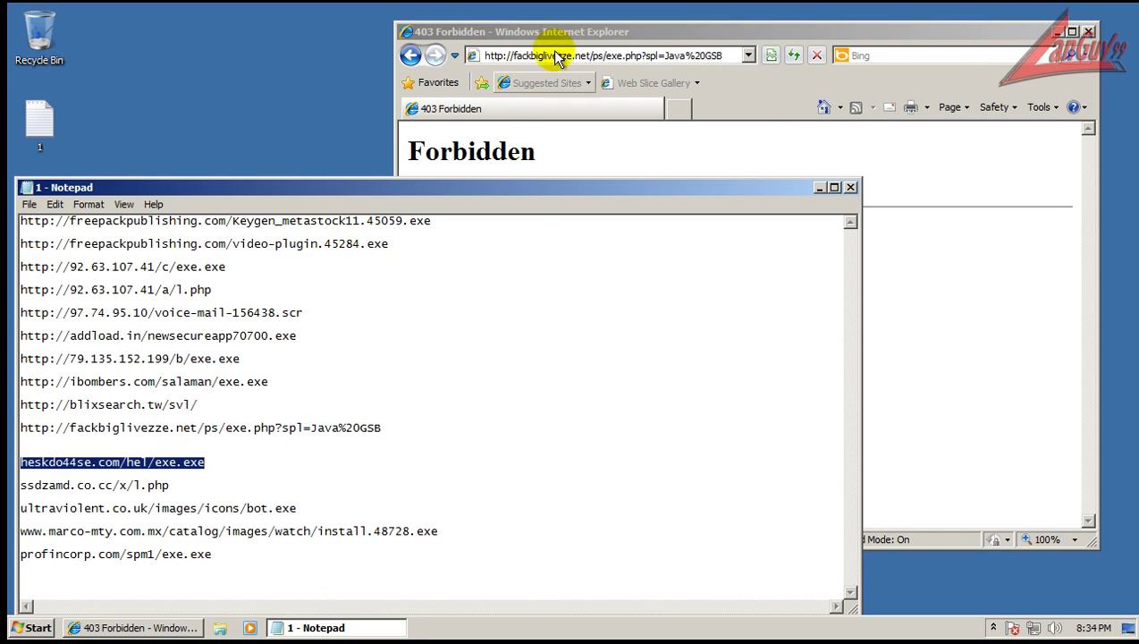
pyautogui.click(588, 56)
pyautogui.click(587, 56)
pyautogui.hotkey('ctrl', 'v')
pyautogui.press('Return')
pyautogui.click(532, 324)
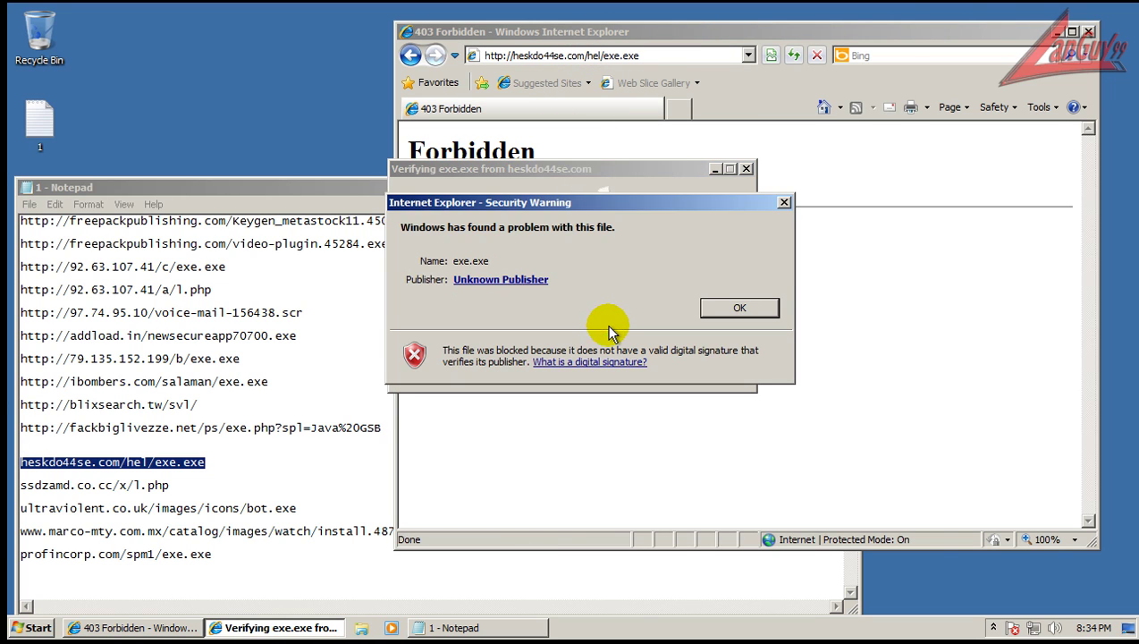
pyautogui.click(733, 319)
# Step: Load the ssdzamd.co.cc/x/l.php link, run svchost.exe and dismiss the failed-download error
pyautogui.click(163, 494)
pyautogui.hotkey('shift', 'Home')
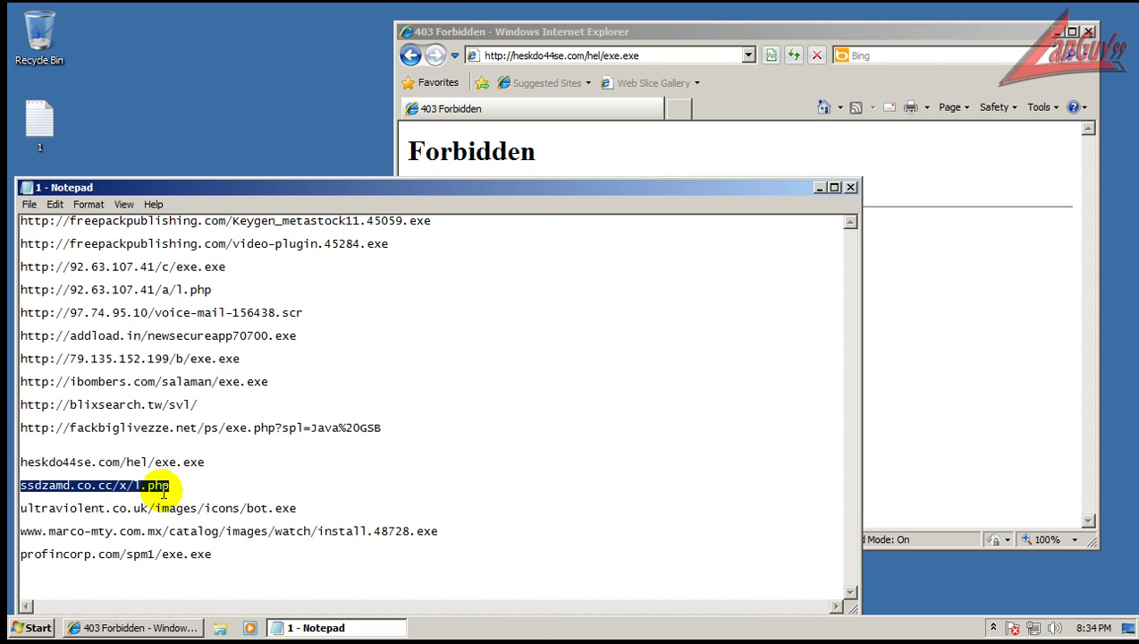
pyautogui.click(592, 55)
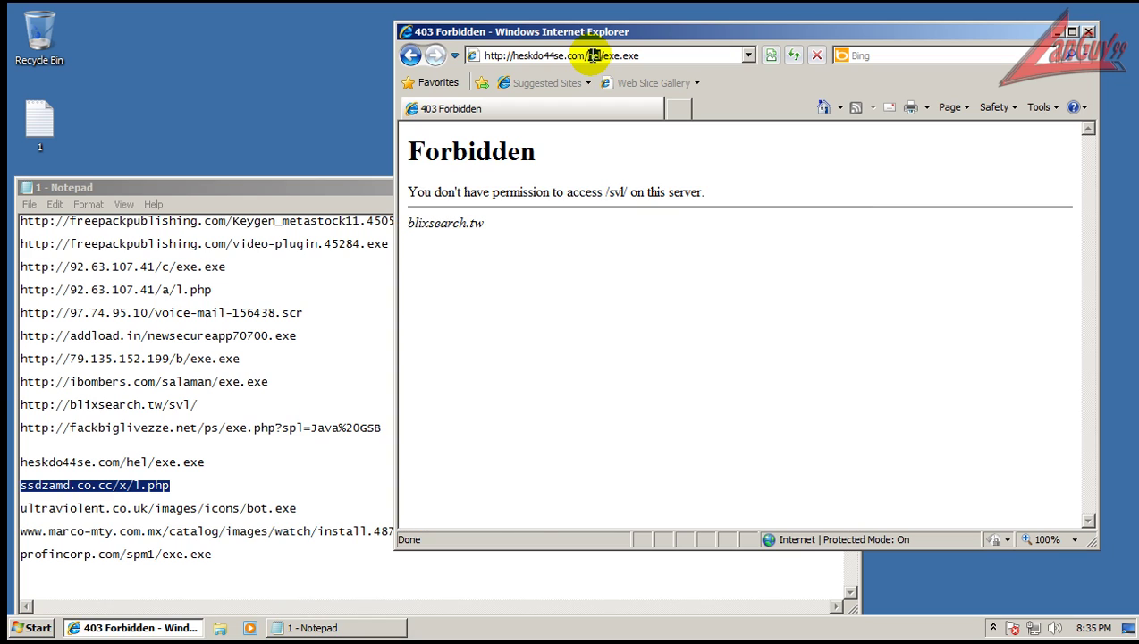
pyautogui.click(592, 55)
pyautogui.hotkey('ctrl', 'v')
pyautogui.press('Return')
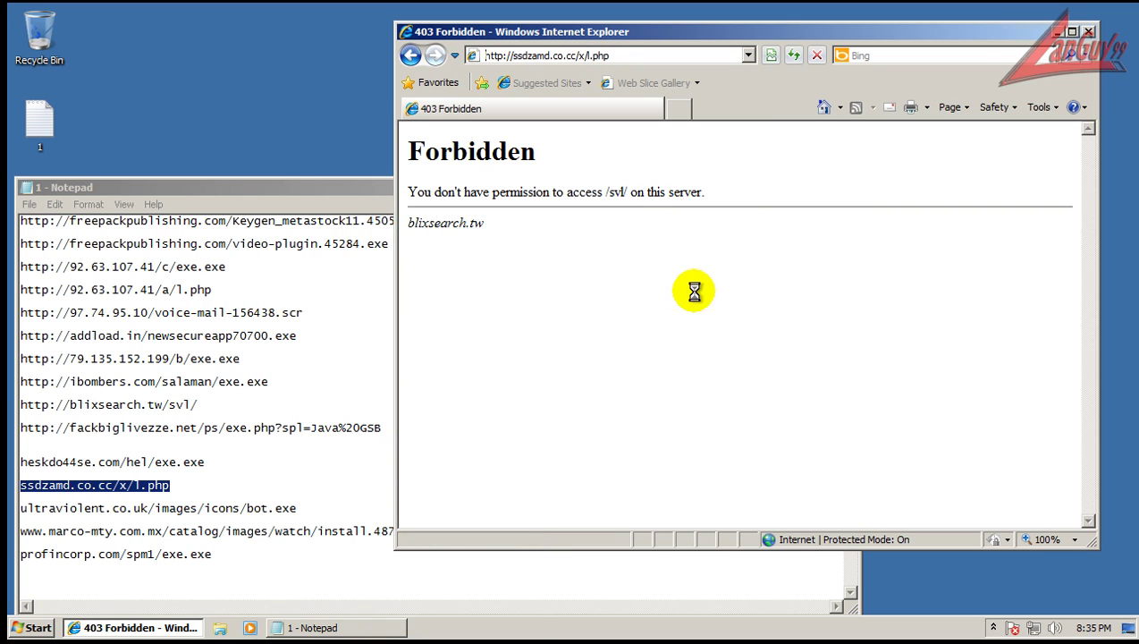
pyautogui.click(545, 328)
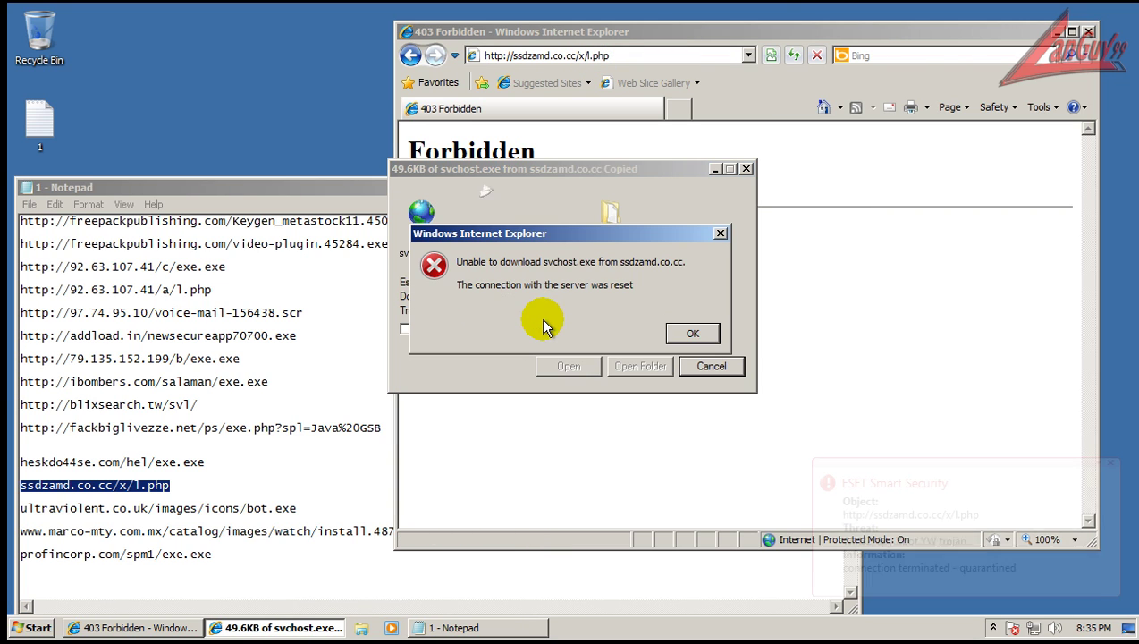
pyautogui.click(699, 333)
# Step: Load the ultraviolent.co.uk bot.exe link, run it and dismiss the download error
pyautogui.doubleClick(243, 508)
pyautogui.click(572, 32)
pyautogui.moveTo(595, 51); pyautogui.dragTo(483, 56)
pyautogui.hotkey('ctrl', 'v')
pyautogui.press('Return')
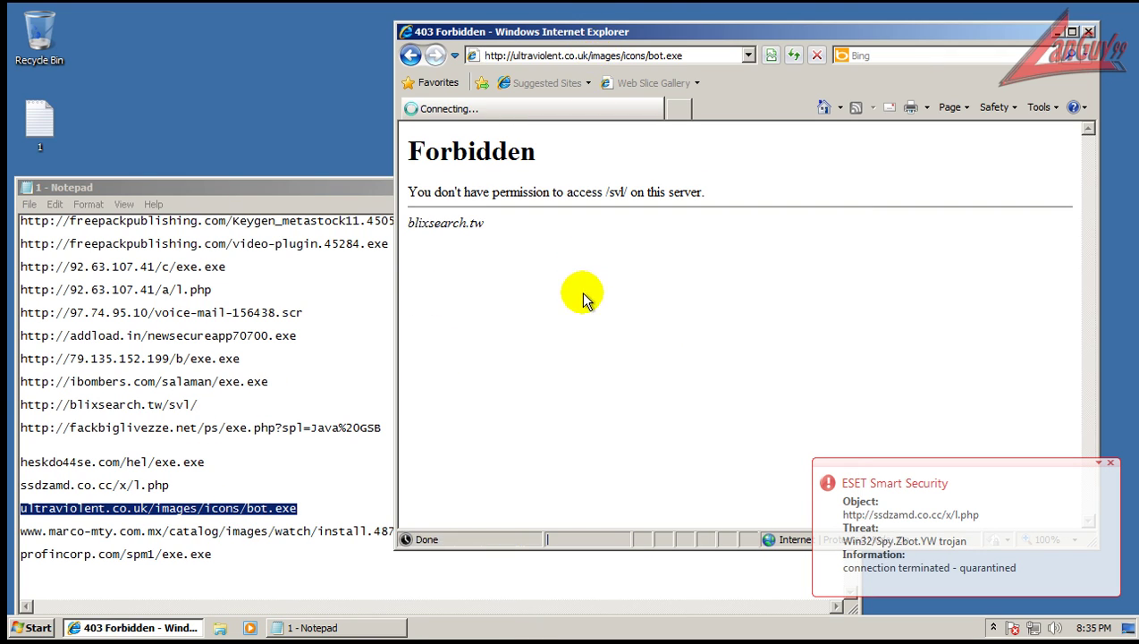
pyautogui.click(540, 328)
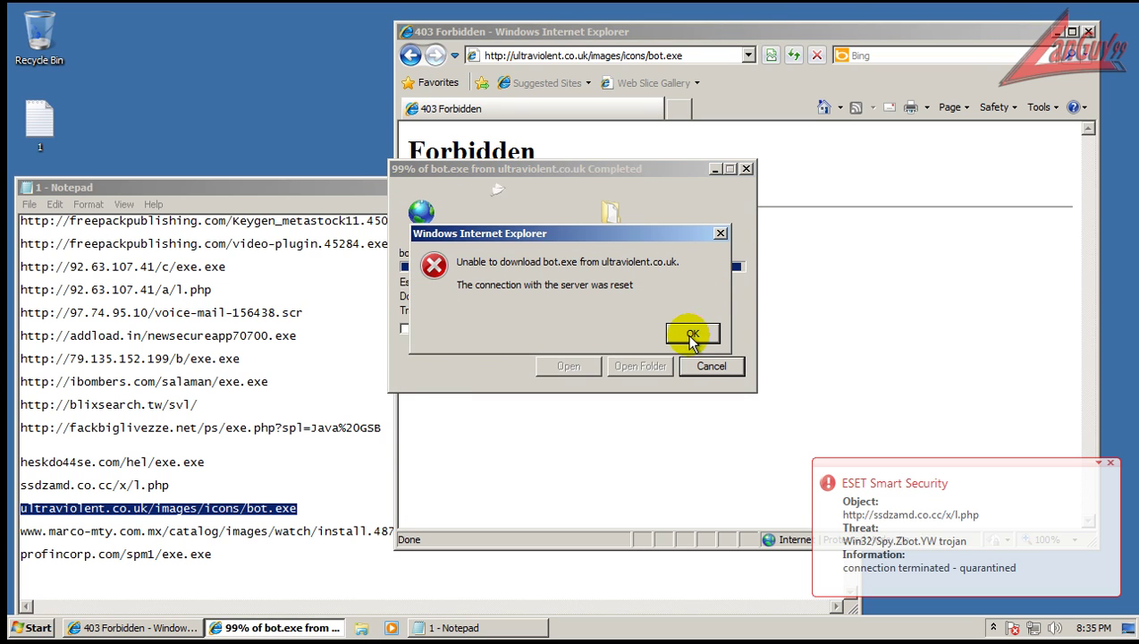
pyautogui.click(691, 335)
# Step: Load the marco-mty install link, run install.48728.exe, and dismiss both ESET threat alerts
pyautogui.click(286, 534)
pyautogui.click(458, 524)
pyautogui.hotkey('shift', 'Home')
pyautogui.doubleClick(678, 56)
pyautogui.click(682, 56)
pyautogui.hotkey('ctrl', 'v')
pyautogui.press('Return')
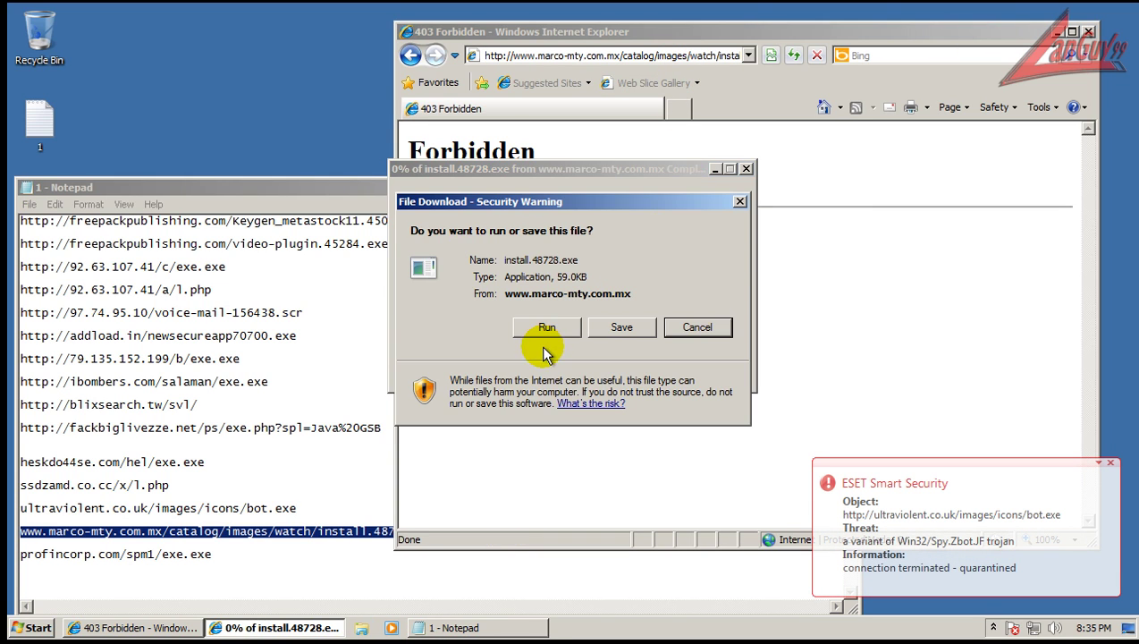
pyautogui.click(548, 326)
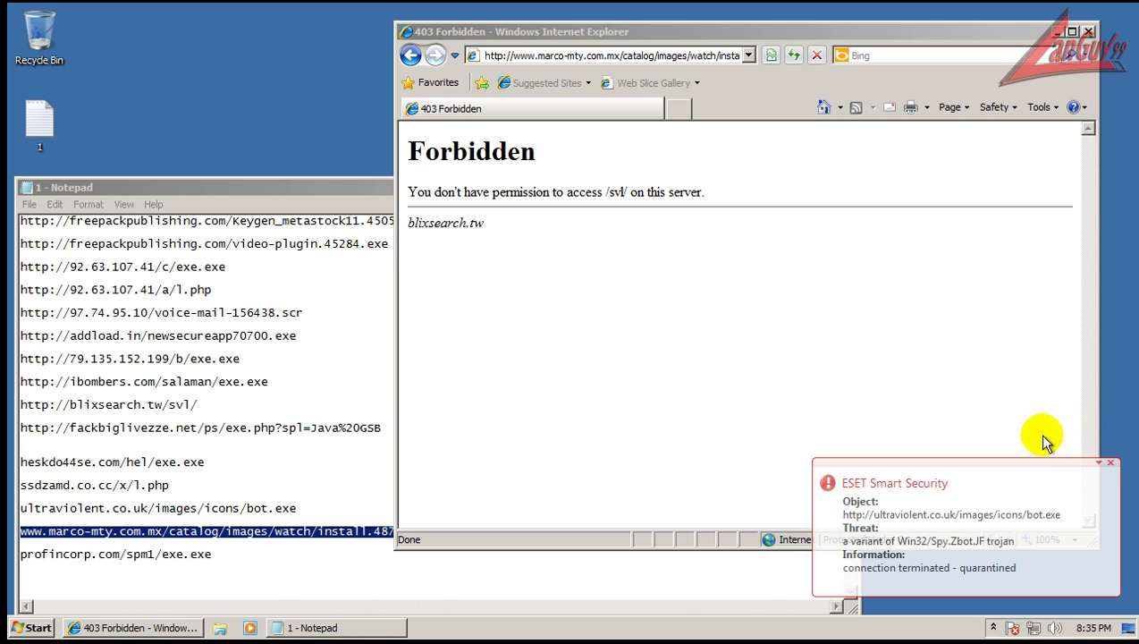
pyautogui.click(1113, 463)
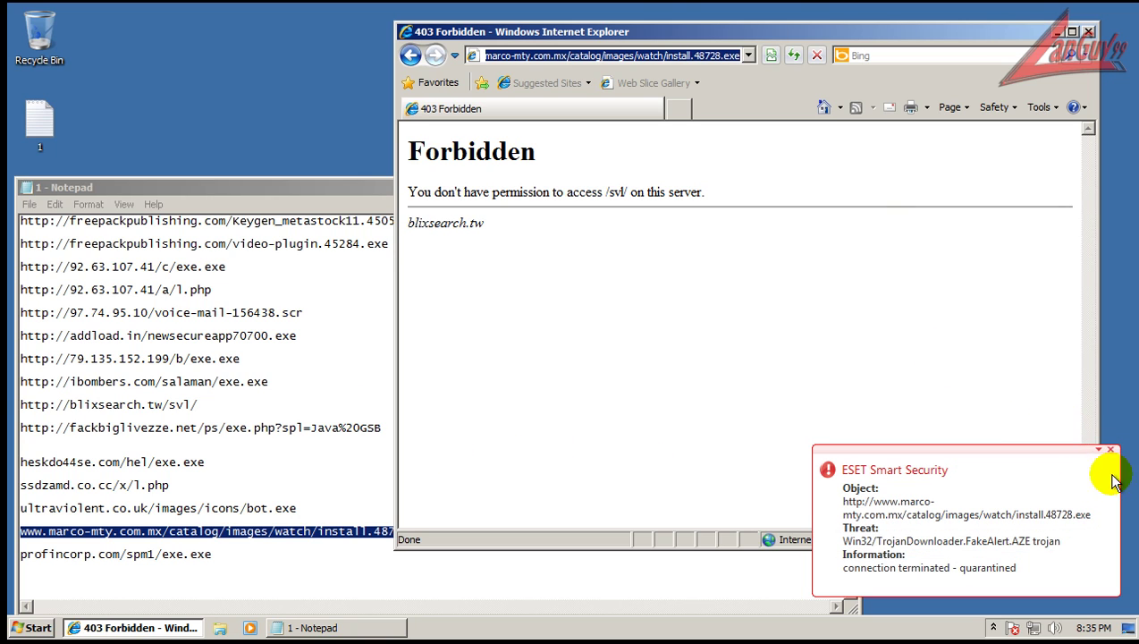
pyautogui.click(1113, 456)
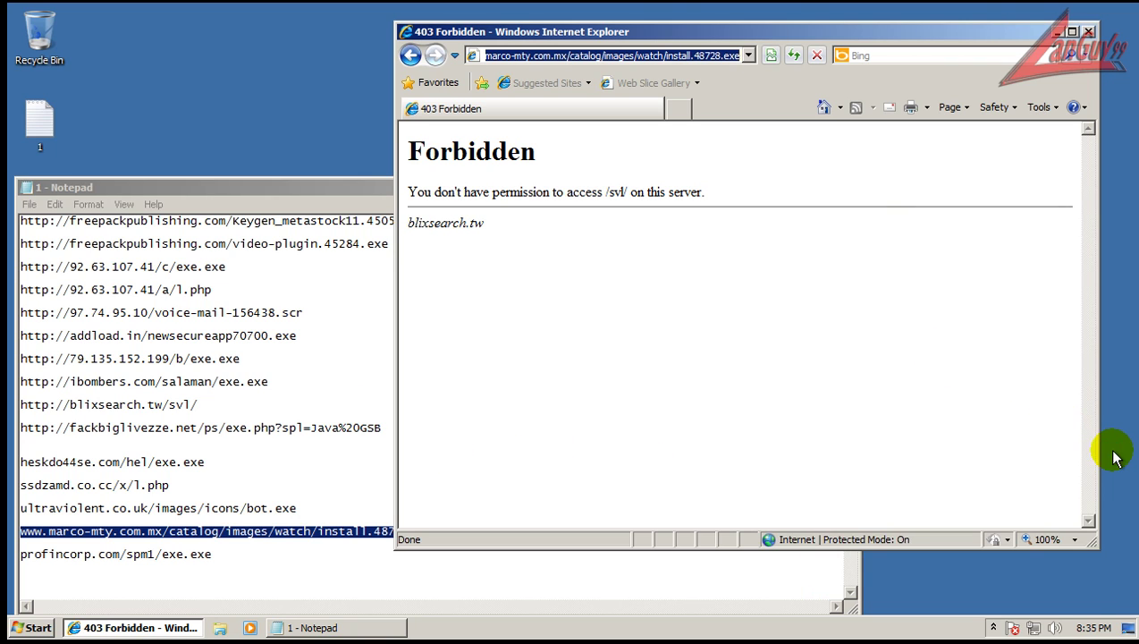
# Step: Load the profincorp.com/spm1/exe.exe link, save and close Notepad, and dismiss the resulting errors
pyautogui.doubleClick(215, 543)
pyautogui.hotkey('ctrl', 'c')
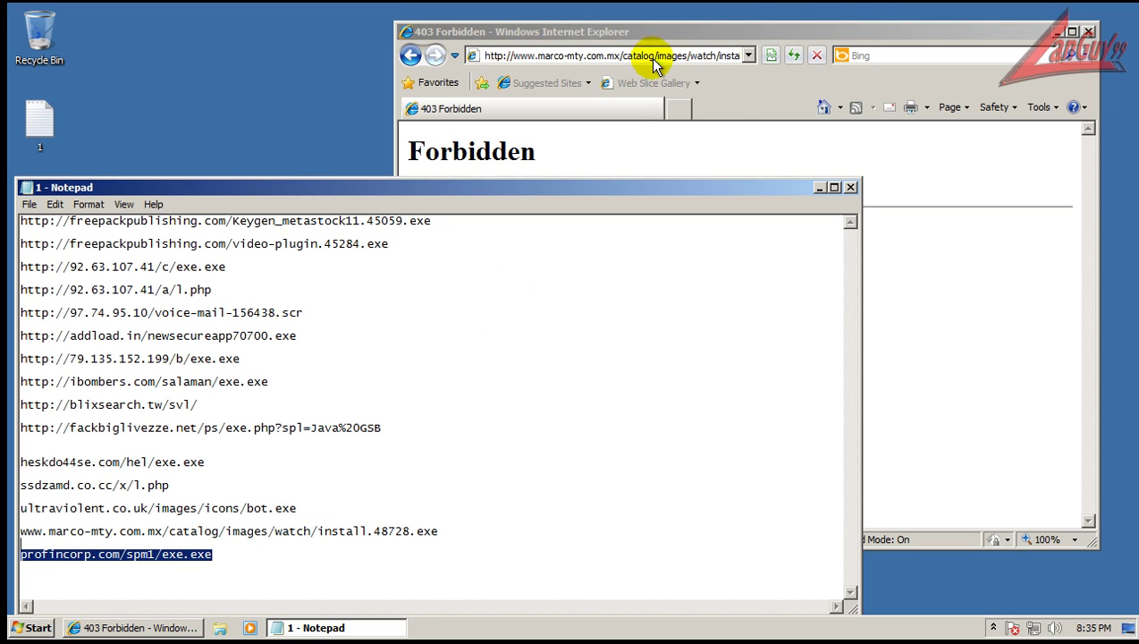
pyautogui.click(652, 56)
pyautogui.hotkey('ctrl', 'v')
pyautogui.press('Return')
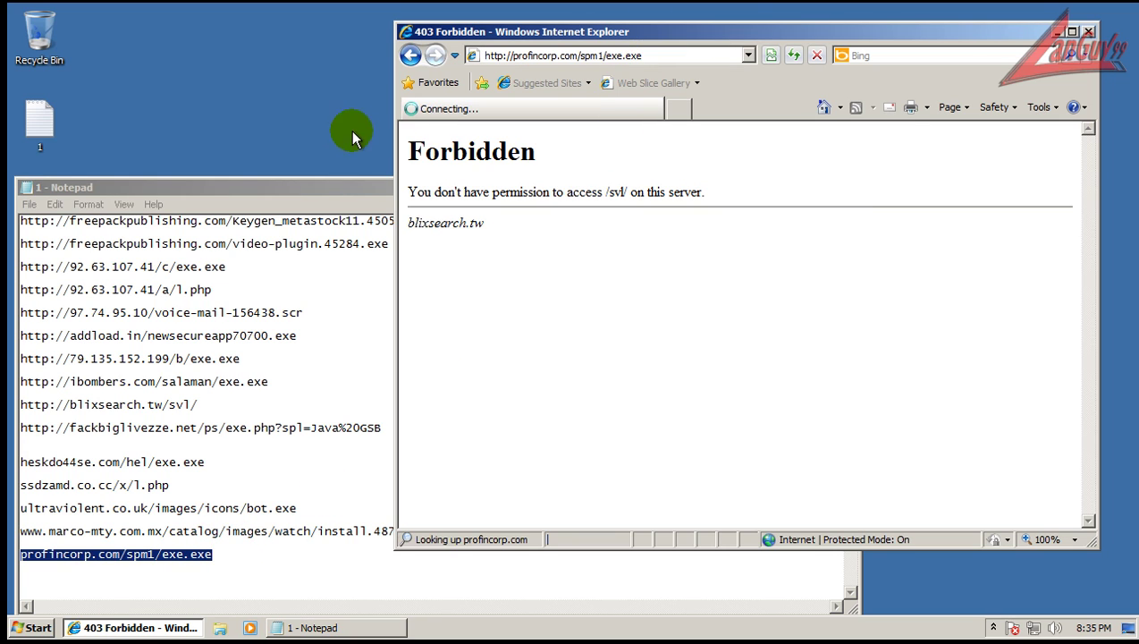
pyautogui.click(366, 185)
pyautogui.click(849, 186)
pyautogui.click(554, 328)
pyautogui.click(549, 328)
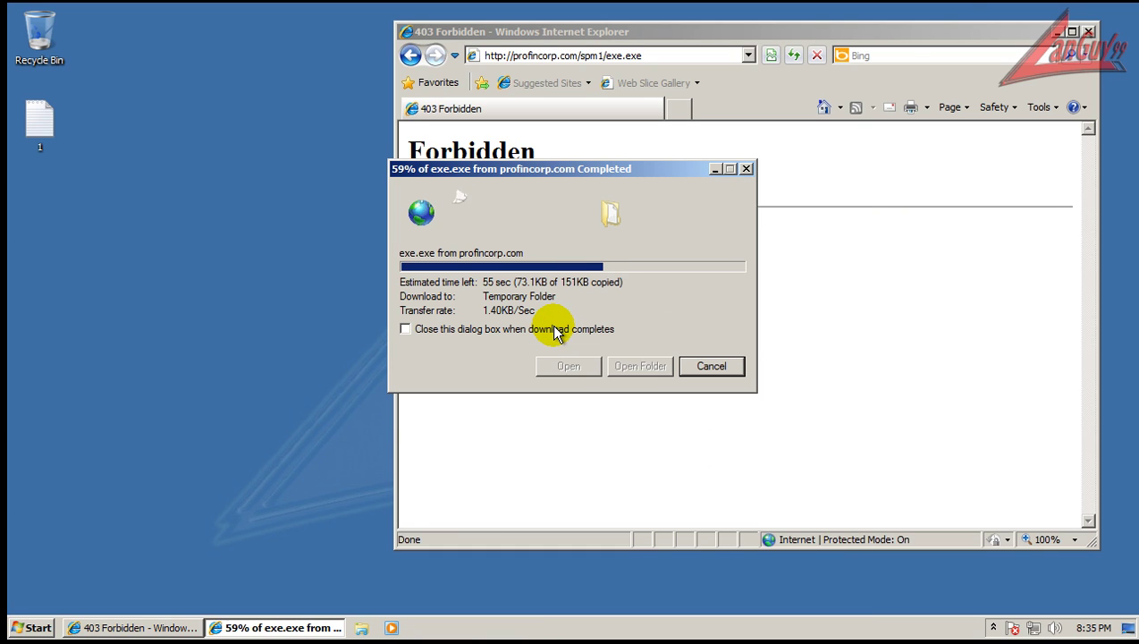
pyautogui.click(698, 333)
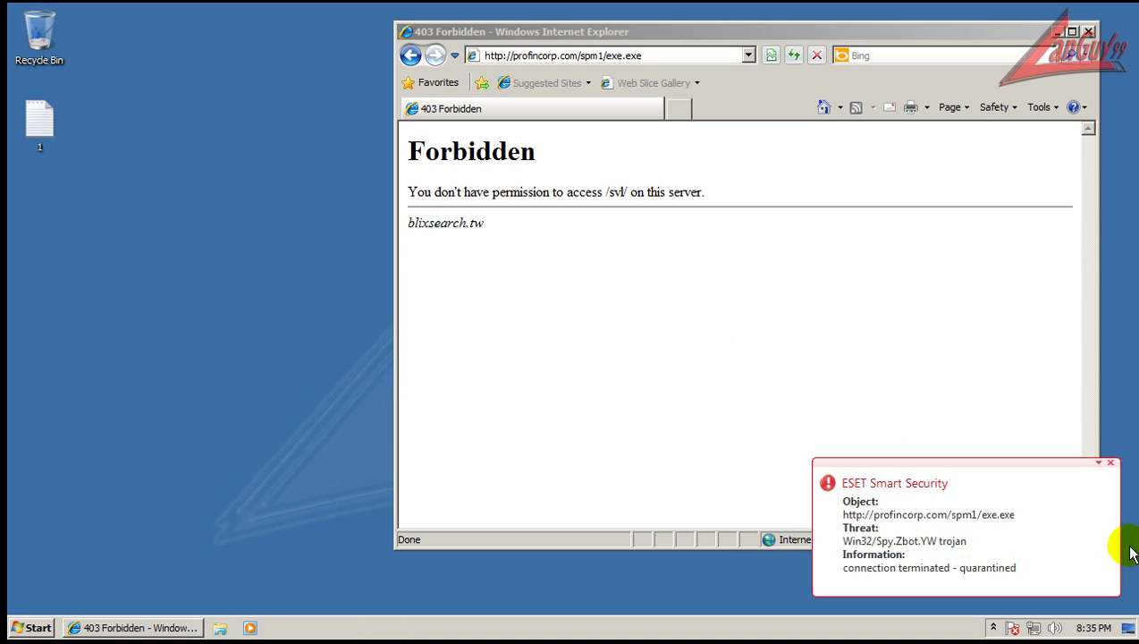
pyautogui.click(1110, 462)
# Step: Close Internet Explorer and open ESET Smart Security's Computer scan custom scan dialog
pyautogui.click(1089, 33)
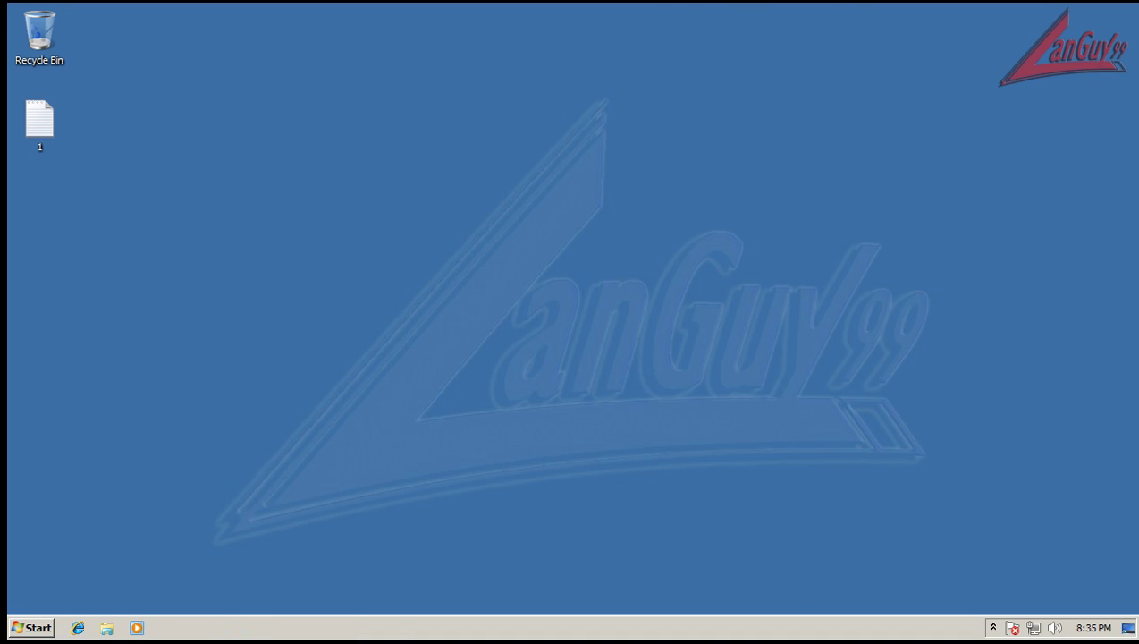
pyautogui.click(992, 628)
pyautogui.doubleClick(975, 560)
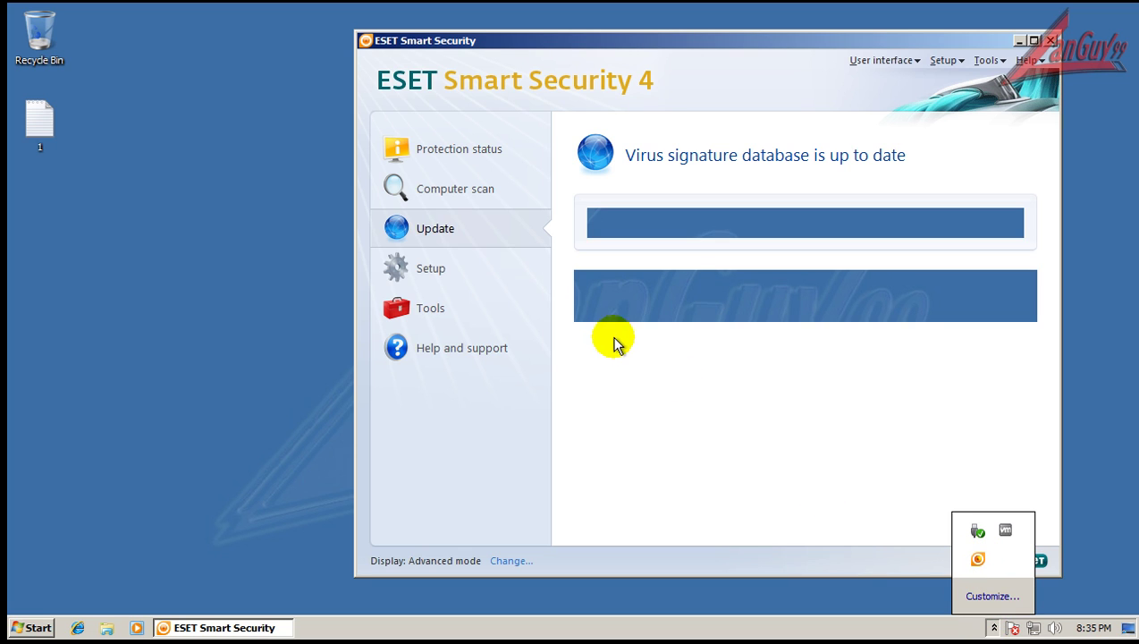
pyautogui.click(460, 193)
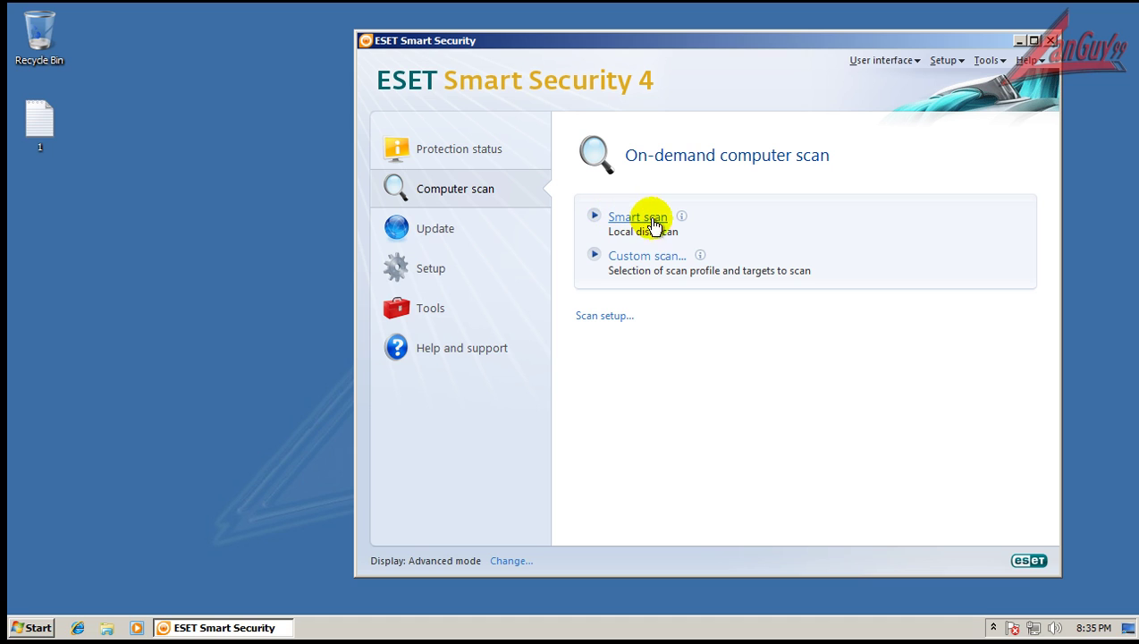
pyautogui.click(623, 316)
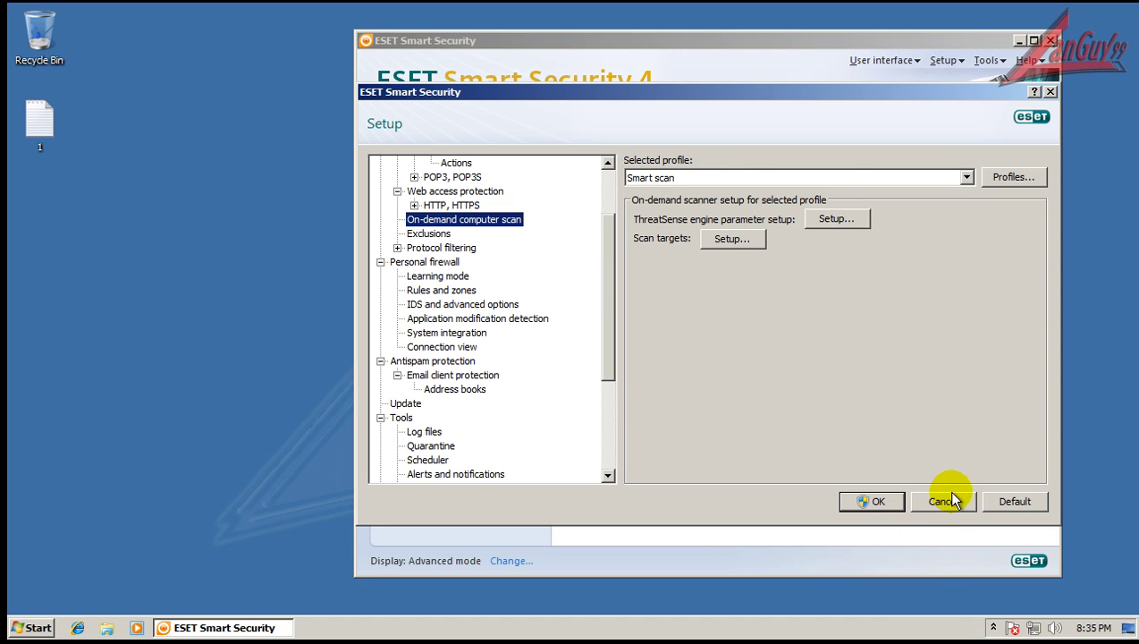
pyautogui.click(943, 502)
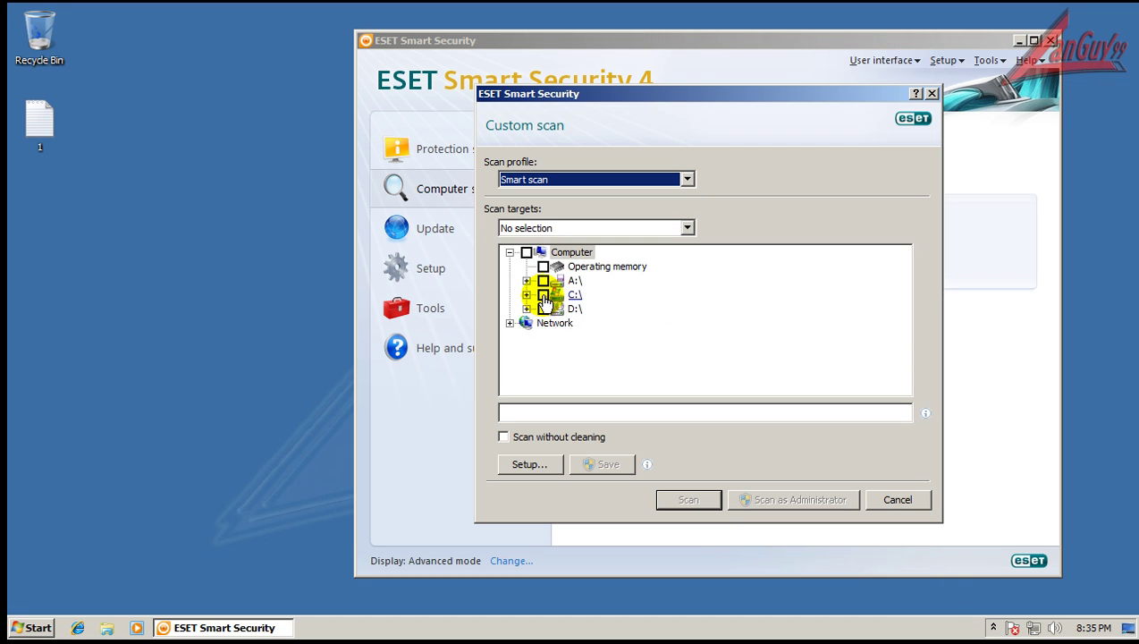
# Step: Set the custom scan profile to In-depth scan with the C:\ drive ticked
pyautogui.click(543, 295)
pyautogui.click(601, 181)
pyautogui.click(590, 196)
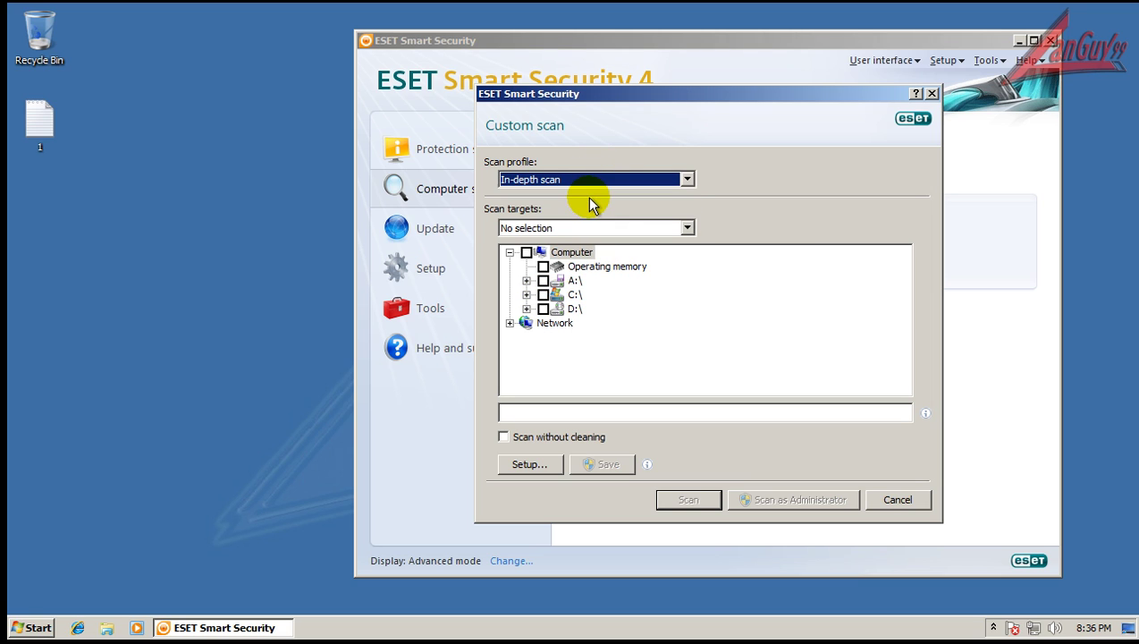
pyautogui.click(543, 296)
pyautogui.click(542, 295)
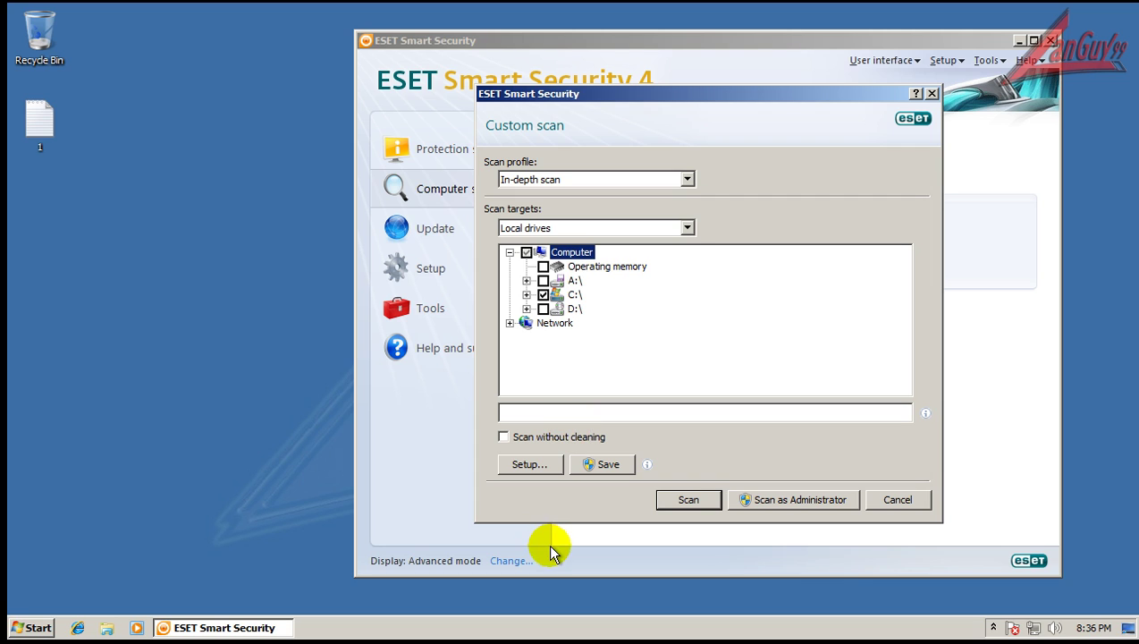
# Step: Review the ThreatSense Options, Cleaning, Extensions, Limits and Other settings, then add Operating memory as a target
pyautogui.click(540, 466)
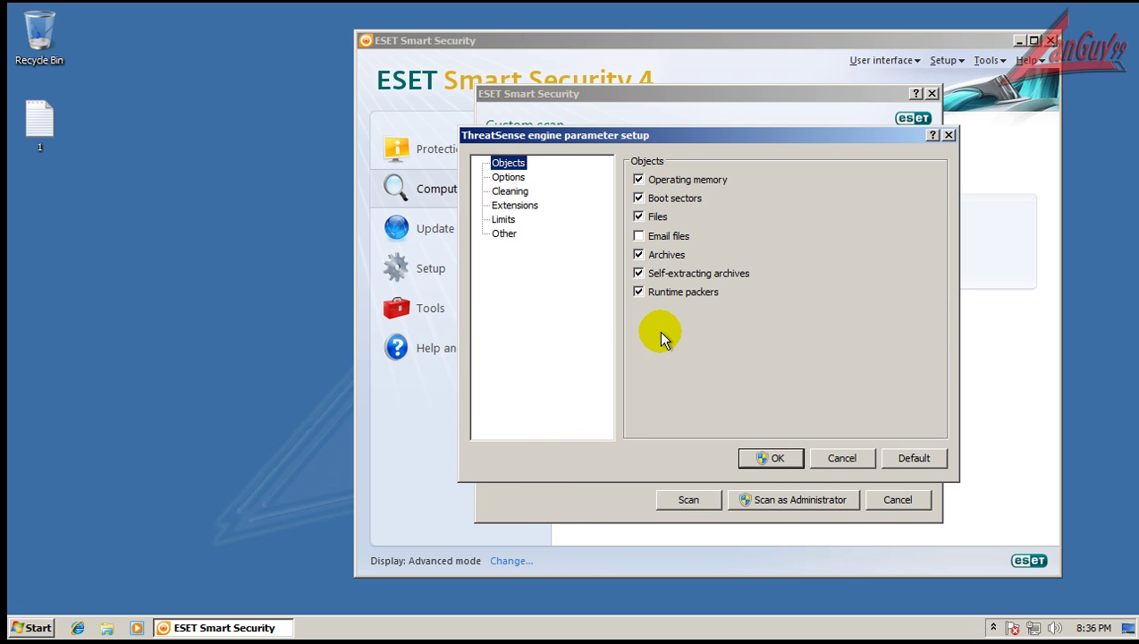
pyautogui.click(503, 177)
pyautogui.click(514, 193)
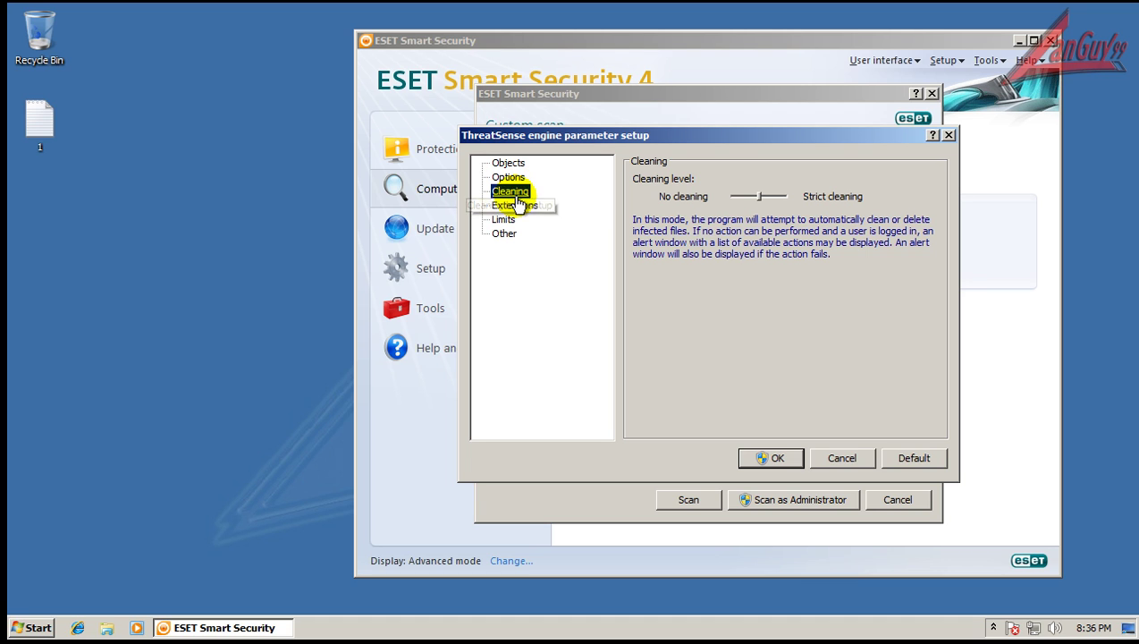
pyautogui.click(507, 207)
pyautogui.click(502, 221)
pyautogui.click(506, 235)
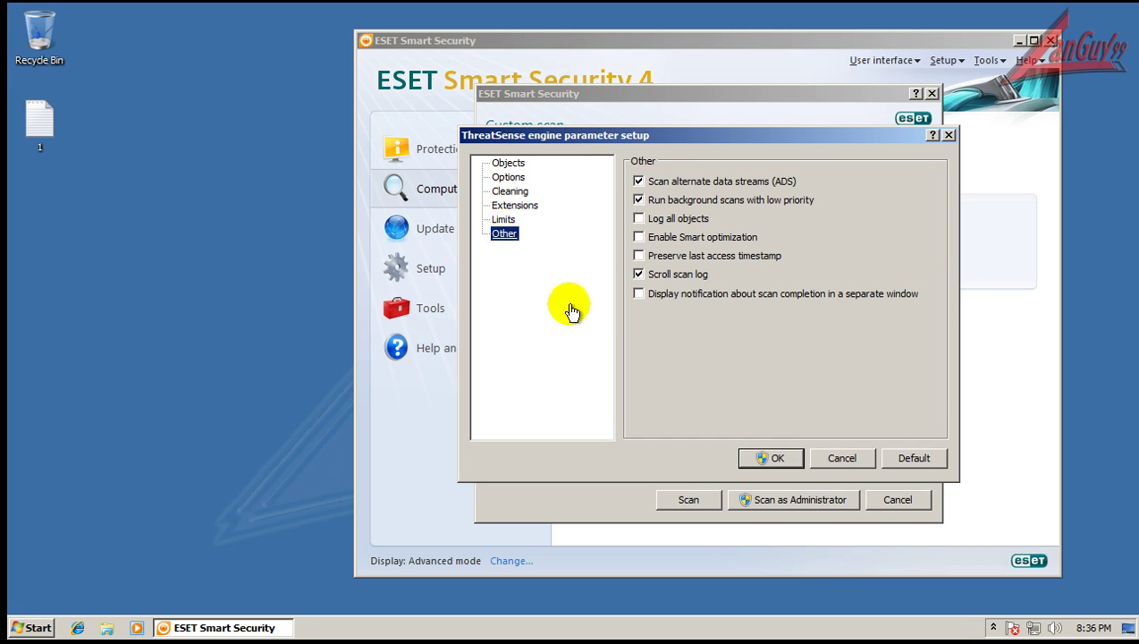
pyautogui.click(854, 459)
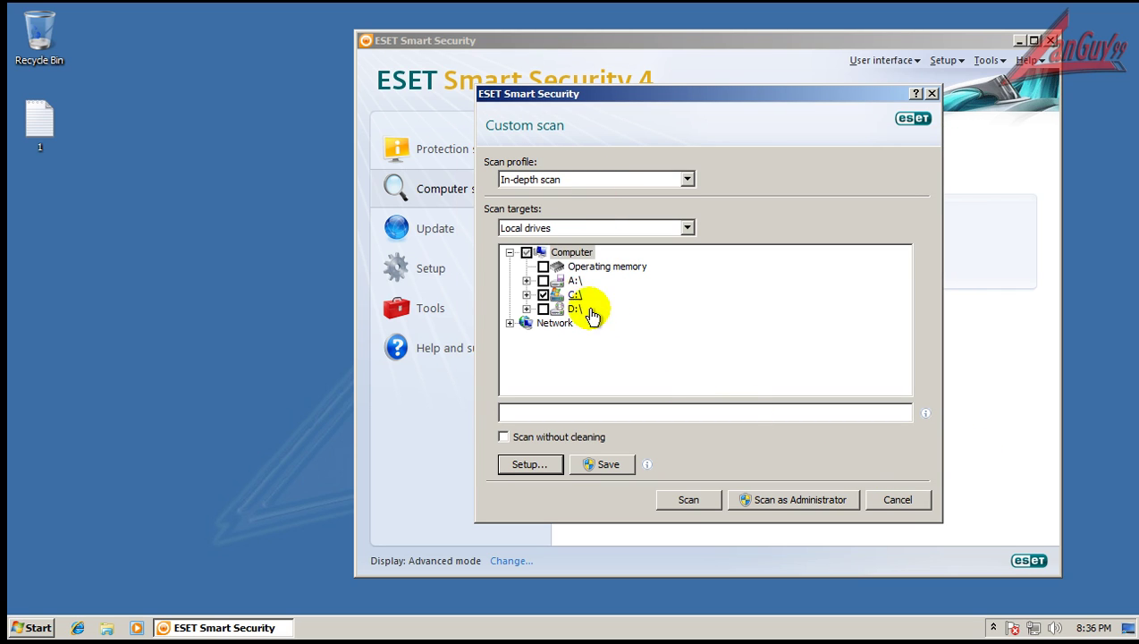
pyautogui.click(543, 266)
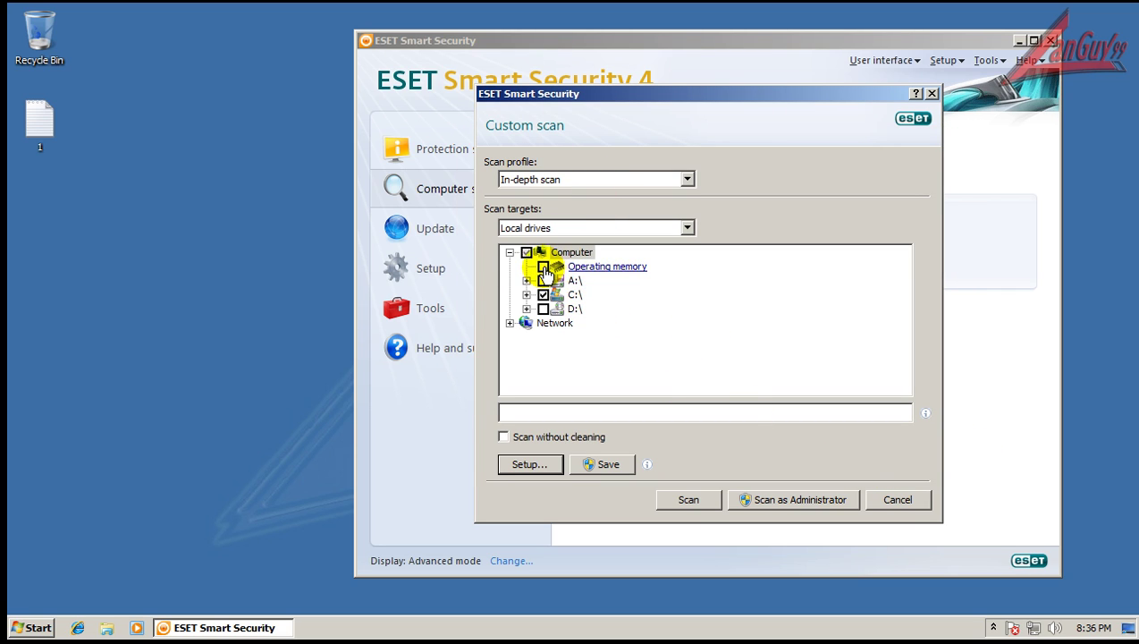
# Step: Run the ESET custom scan (0 of 61218 objects infected), then close ESET Smart Security
pyautogui.click(792, 501)
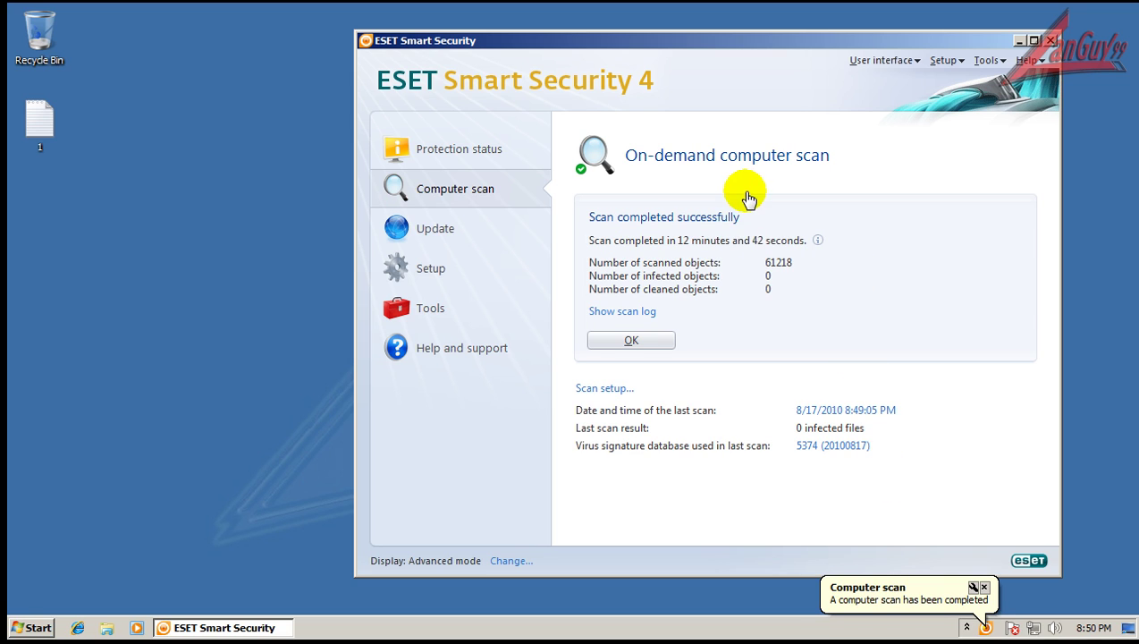
pyautogui.click(788, 42)
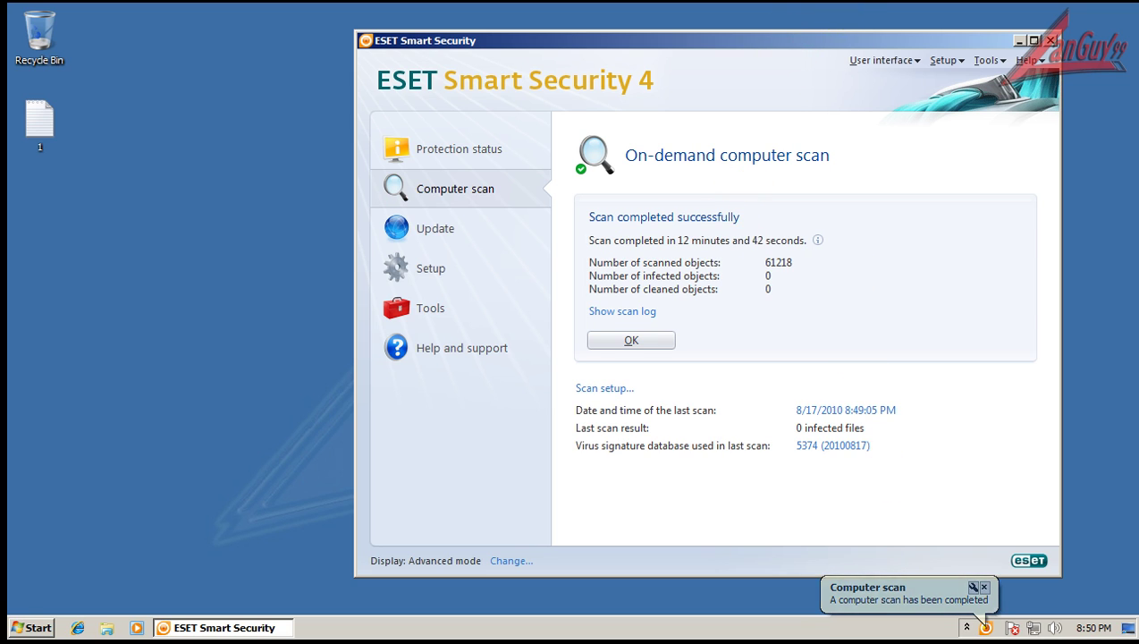
pyautogui.click(1050, 40)
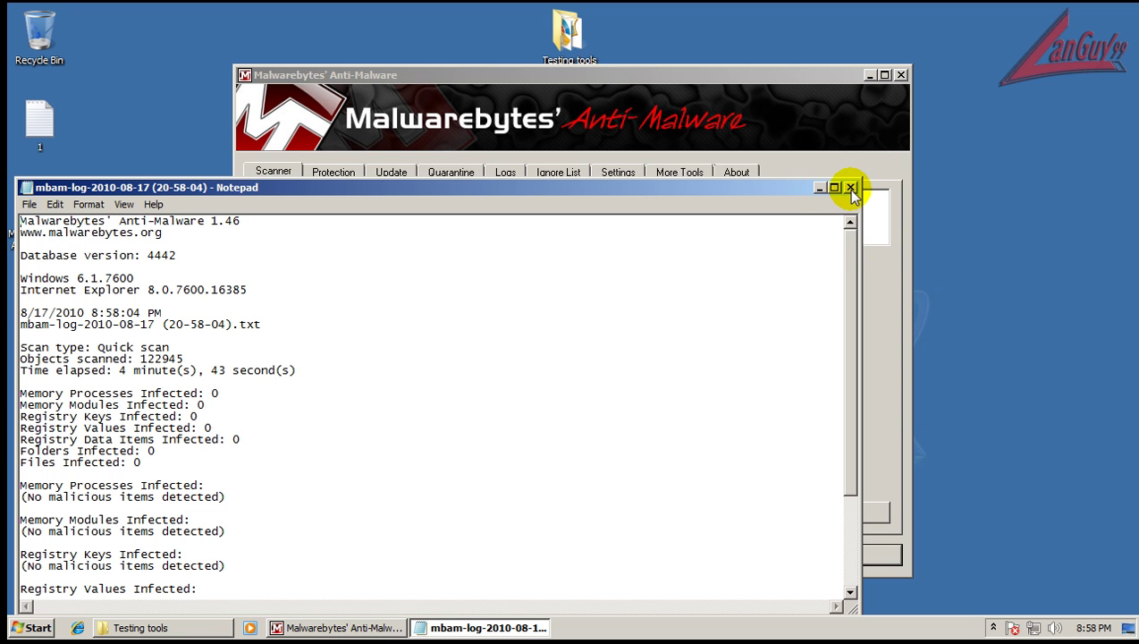
# Step: Close the Malwarebytes scan log, dismiss the scan-complete message and exit Malwarebytes' Anti-Malware
pyautogui.click(850, 188)
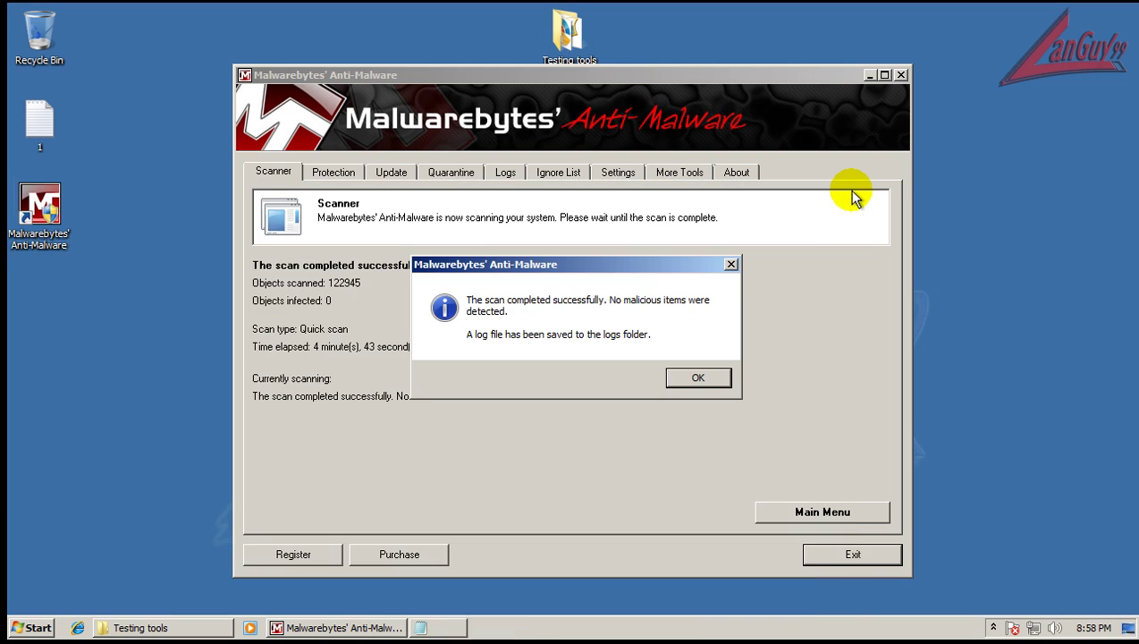
pyautogui.click(698, 378)
pyautogui.click(852, 557)
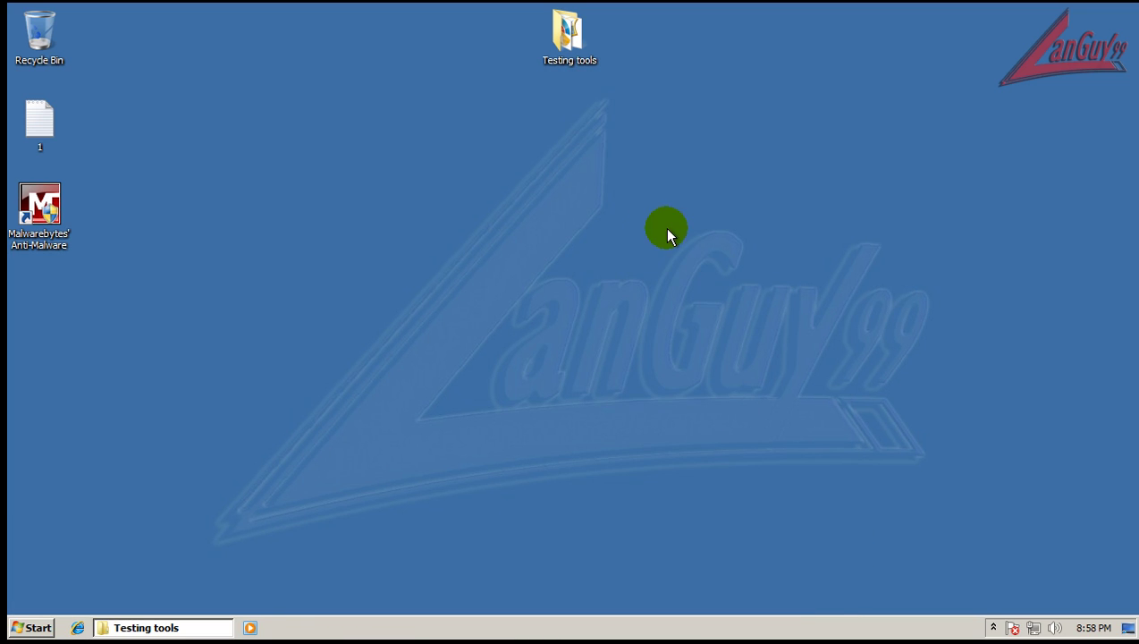
# Step: Run Online Armor's fast scan from Testing tools (0 objects found), then close Online Armor
pyautogui.doubleClick(593, 28)
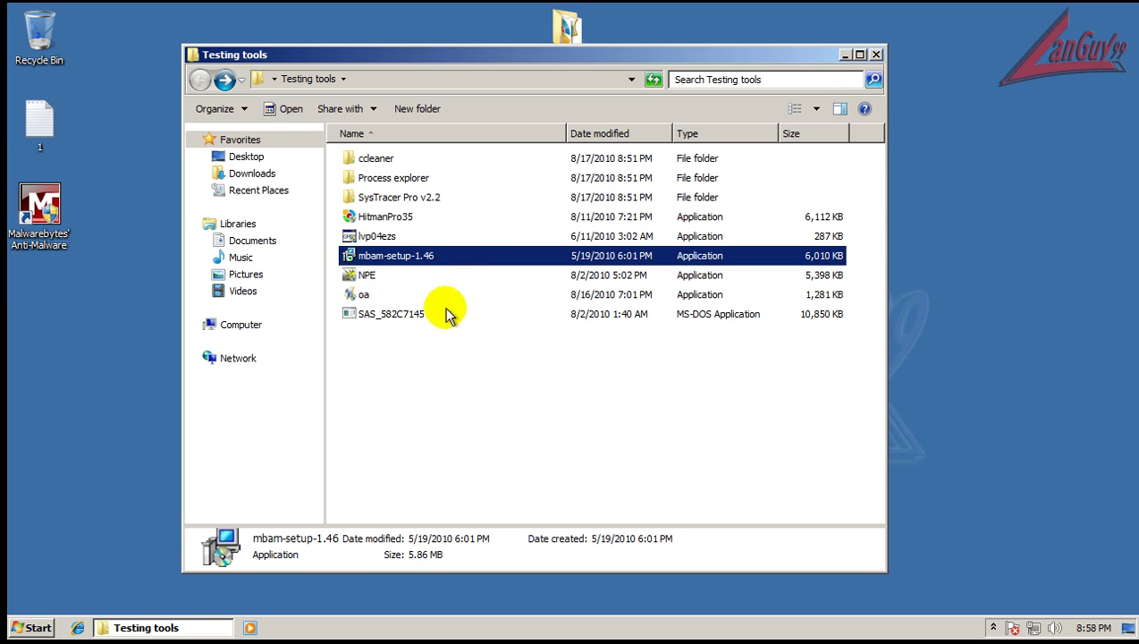
pyautogui.doubleClick(365, 298)
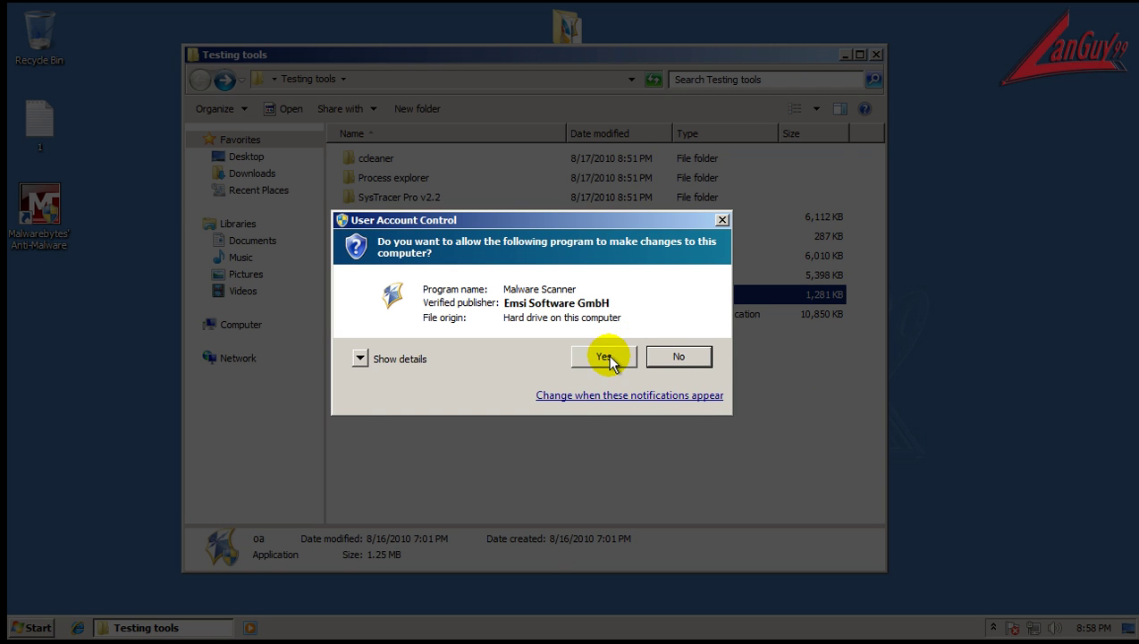
pyautogui.click(605, 355)
pyautogui.click(627, 374)
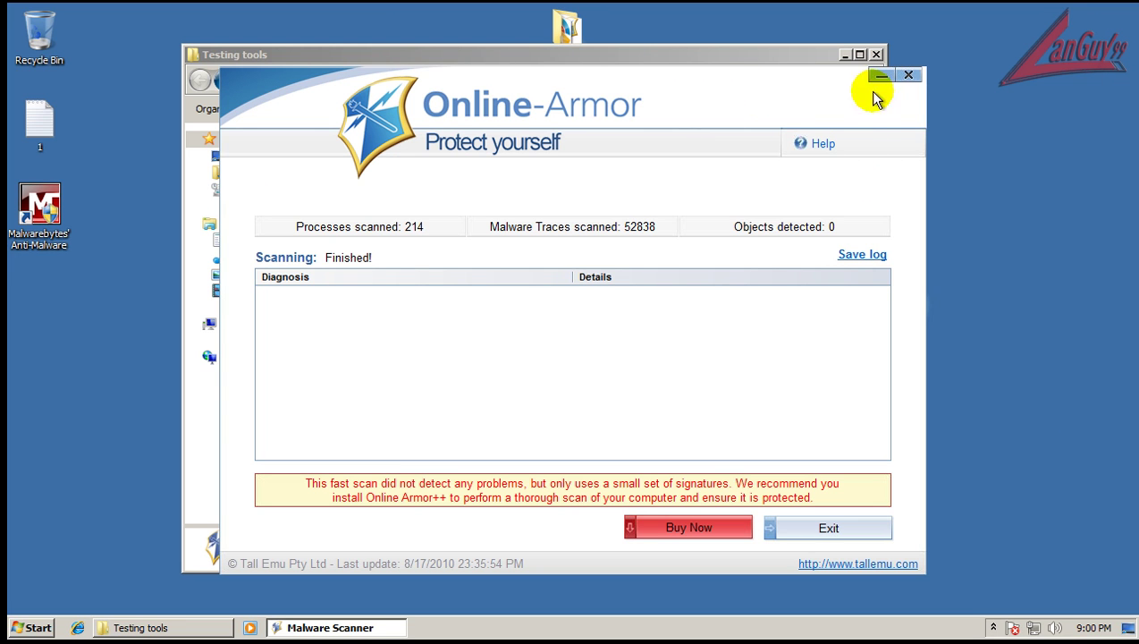
pyautogui.click(908, 77)
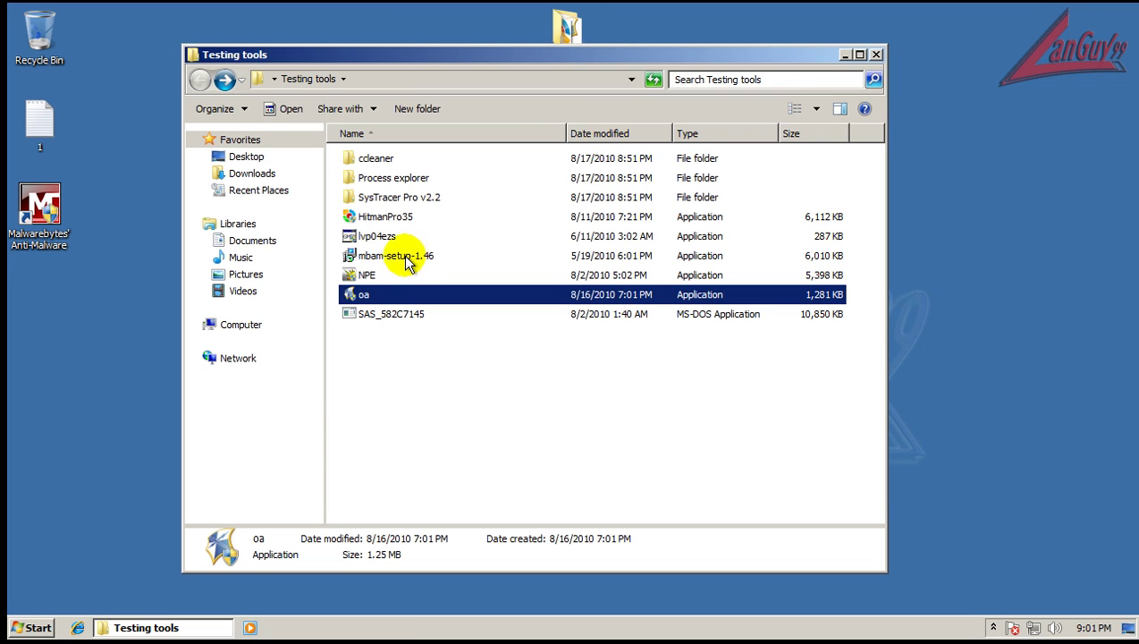
# Step: Launch HitmanPro35 with administrator approval and close the Testing tools folder window
pyautogui.doubleClick(378, 220)
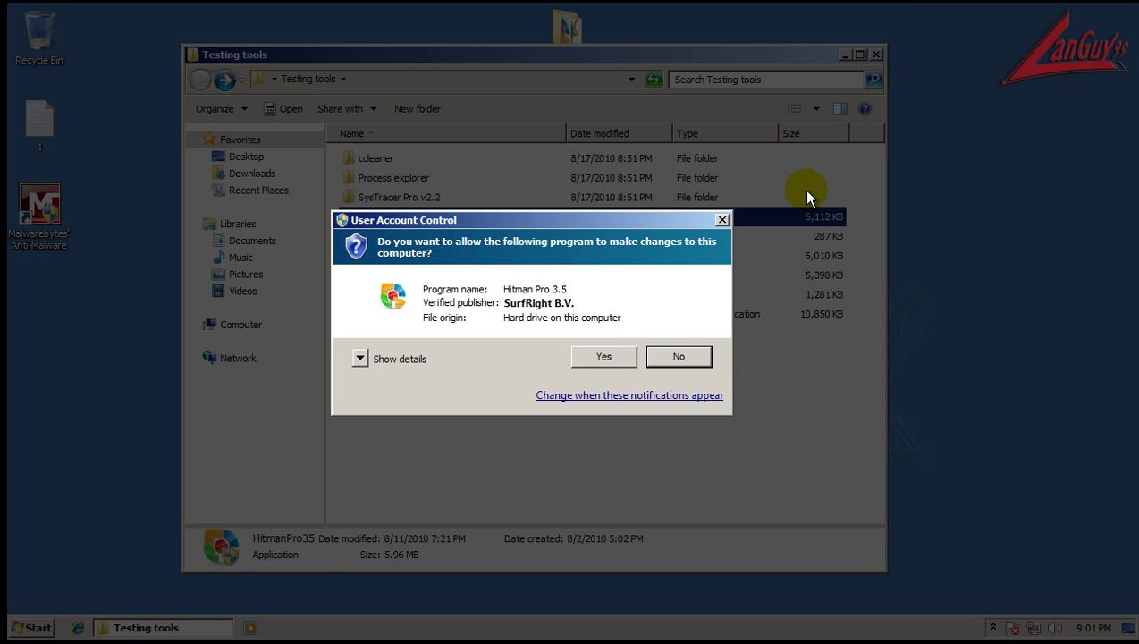
pyautogui.click(610, 353)
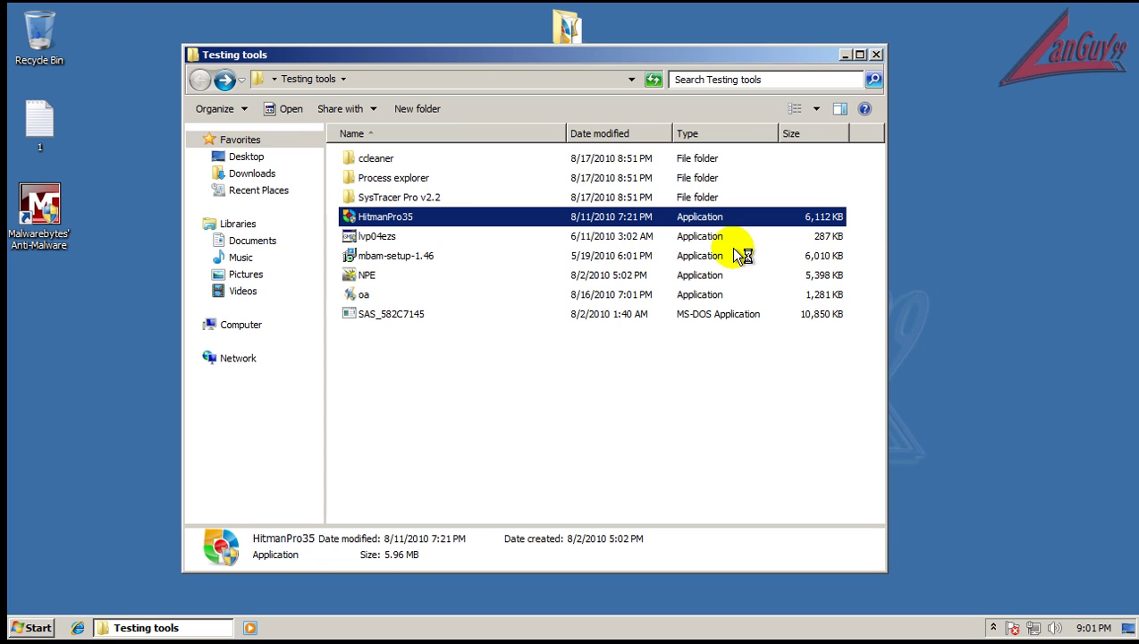
pyautogui.click(877, 56)
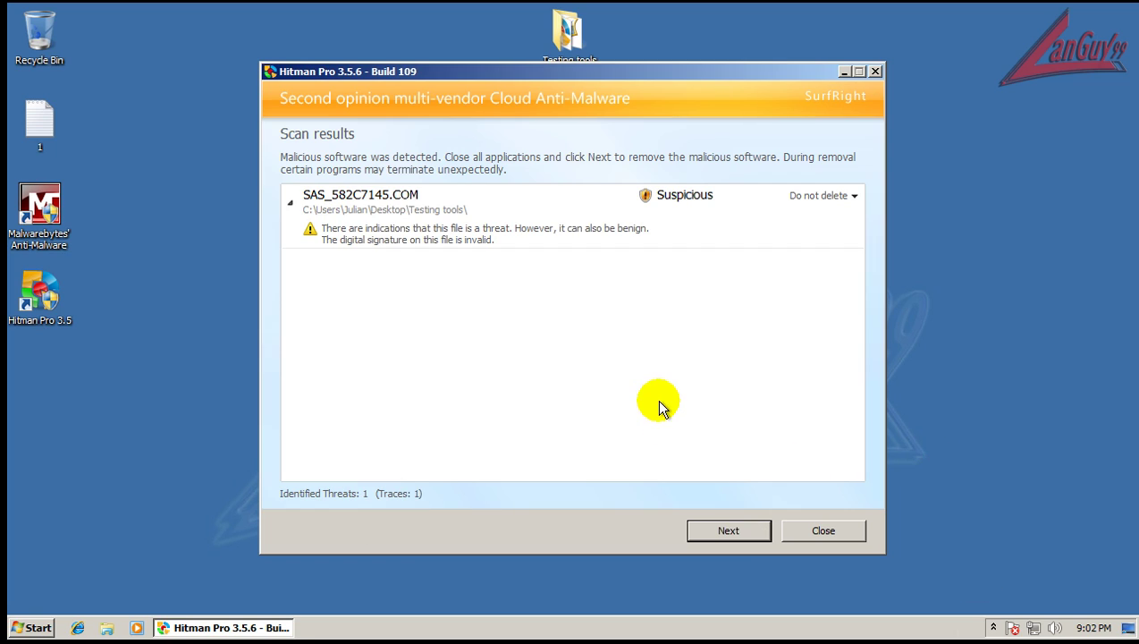
# Step: Close Hitman Pro, review ESET's protection status from the tray (12 blocked attacks), then close ESET
pyautogui.click(826, 529)
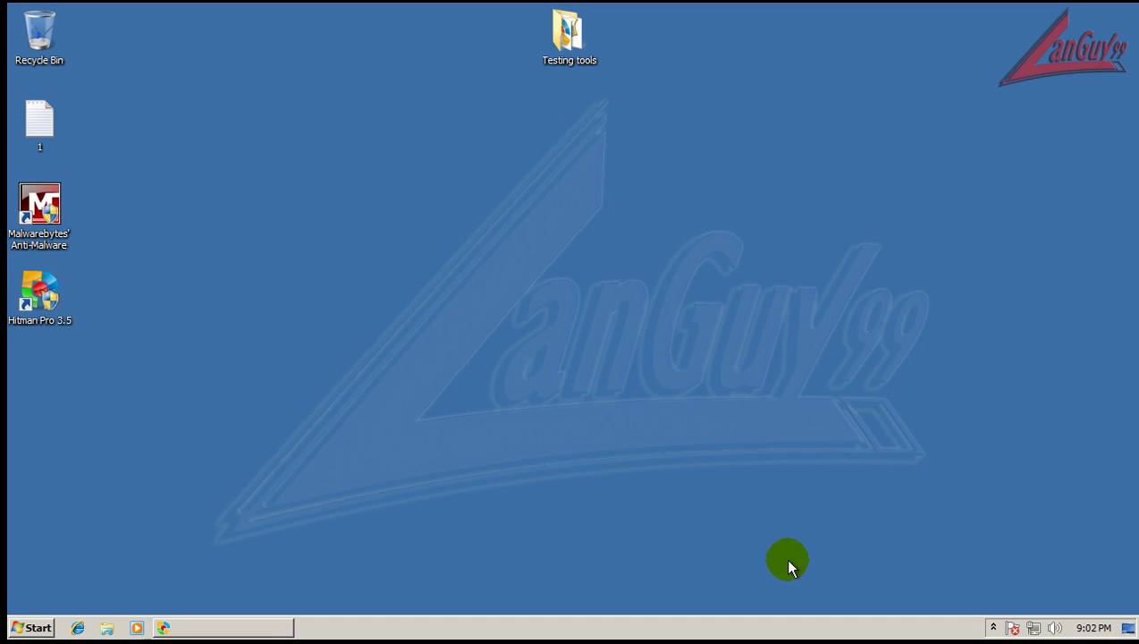
pyautogui.click(993, 626)
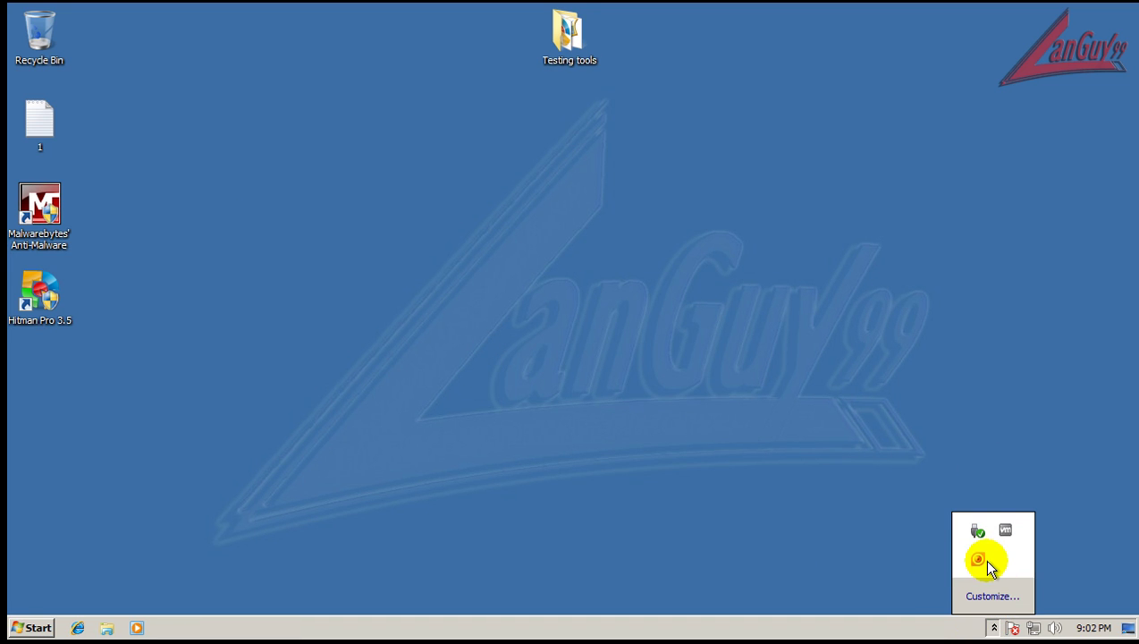
pyautogui.moveTo(976, 562)
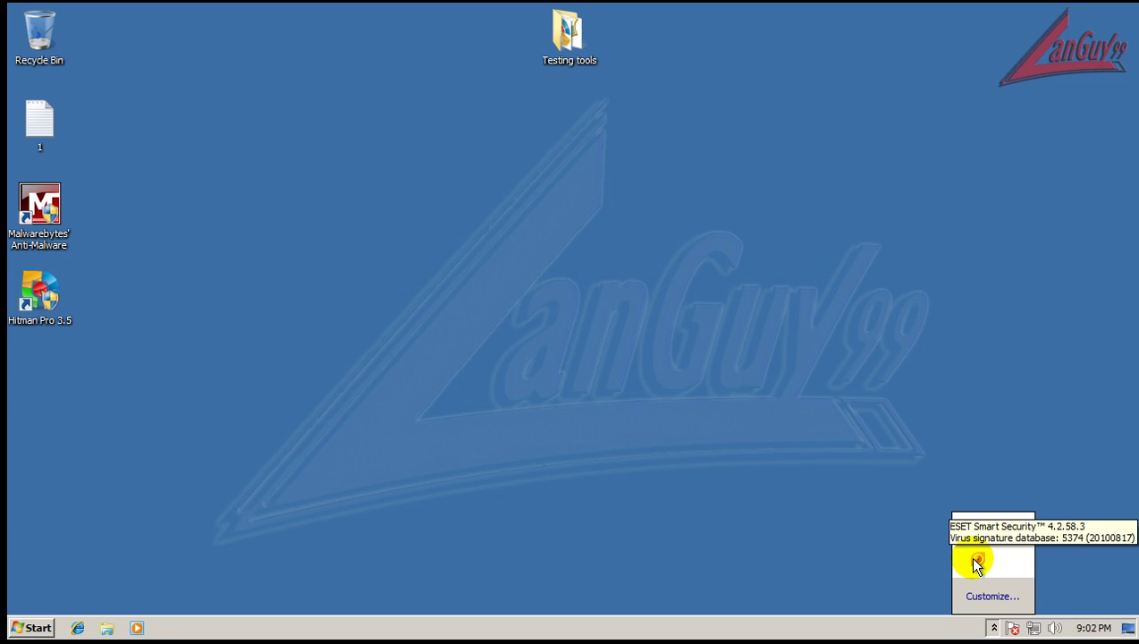
pyautogui.doubleClick(976, 561)
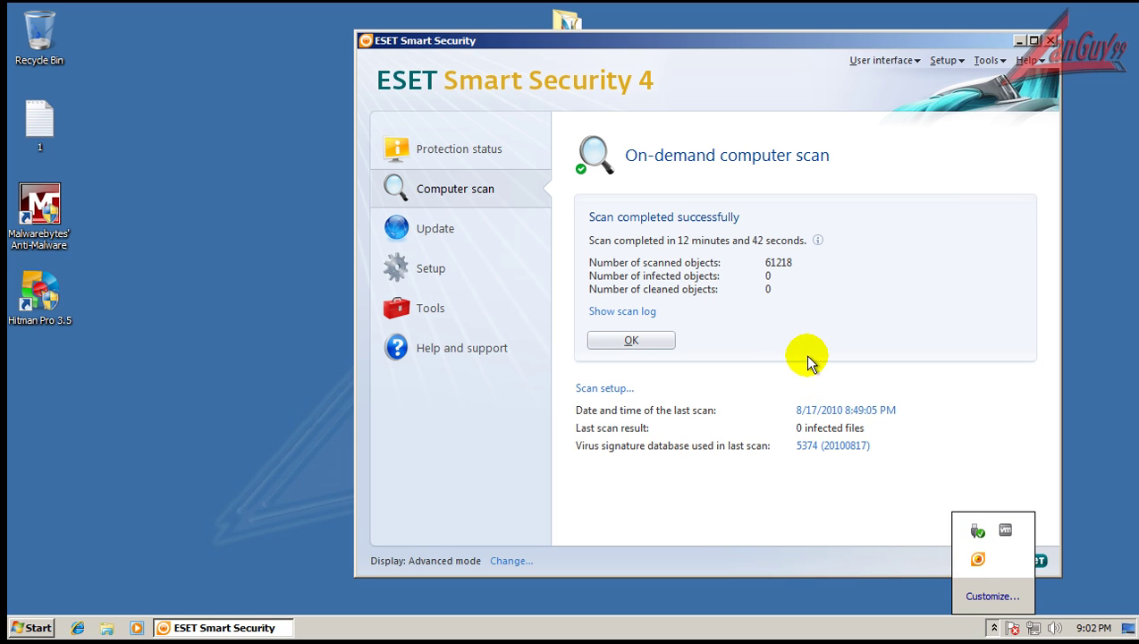
pyautogui.moveTo(778, 40); pyautogui.dragTo(641, 52)
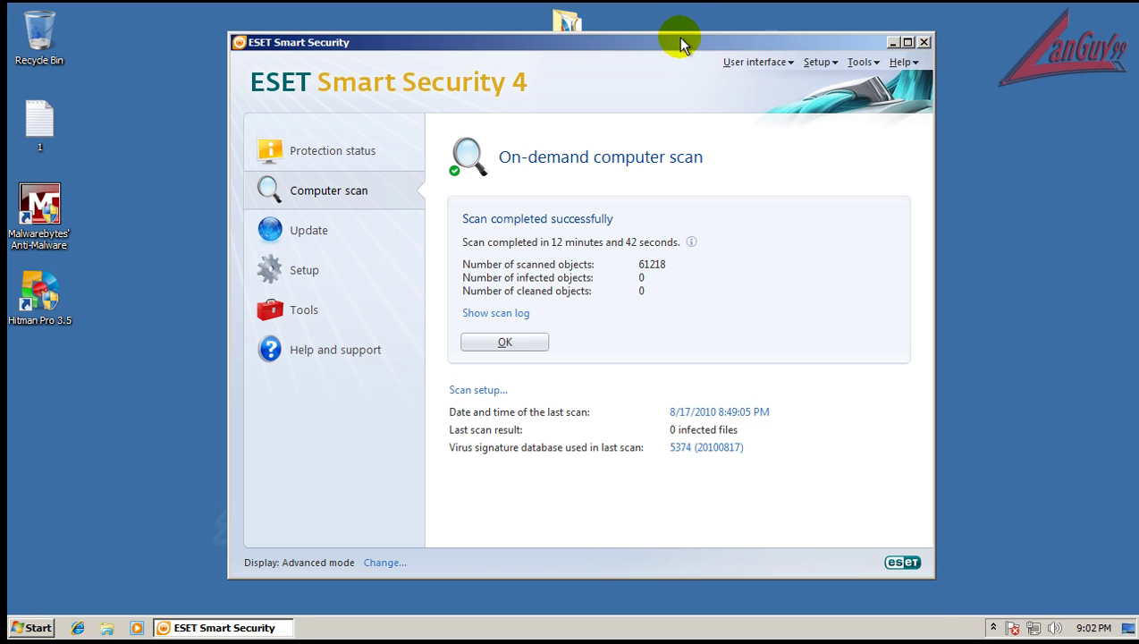
pyautogui.click(317, 152)
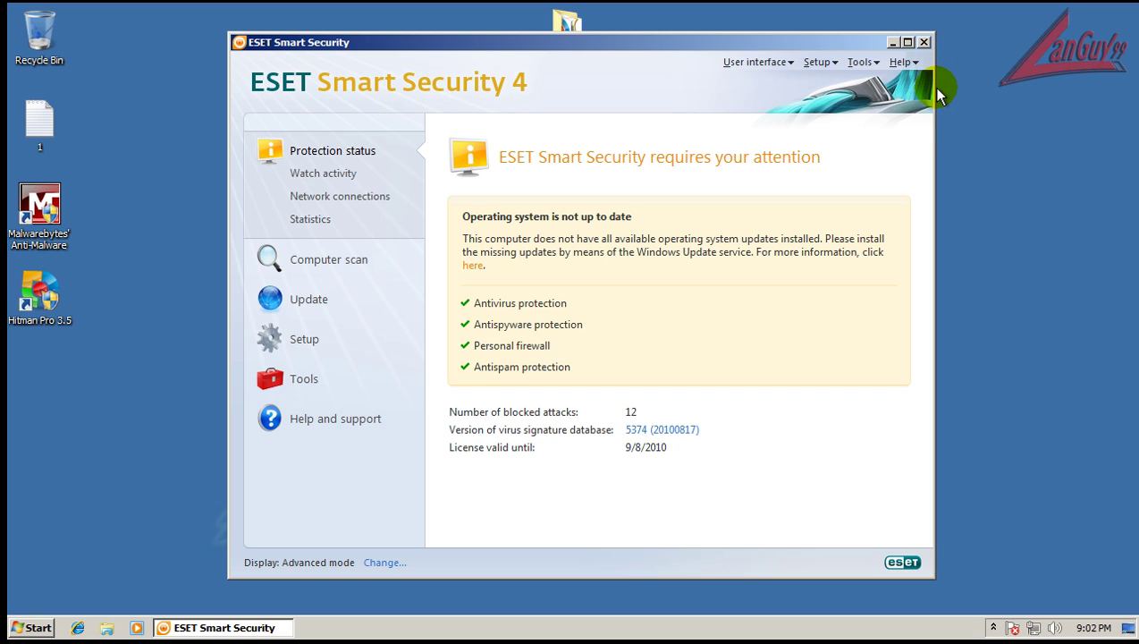
pyautogui.click(924, 41)
# Step: Open Task Manager's Processes list showing processes from all users
pyautogui.rightClick(248, 628)
pyautogui.click(315, 573)
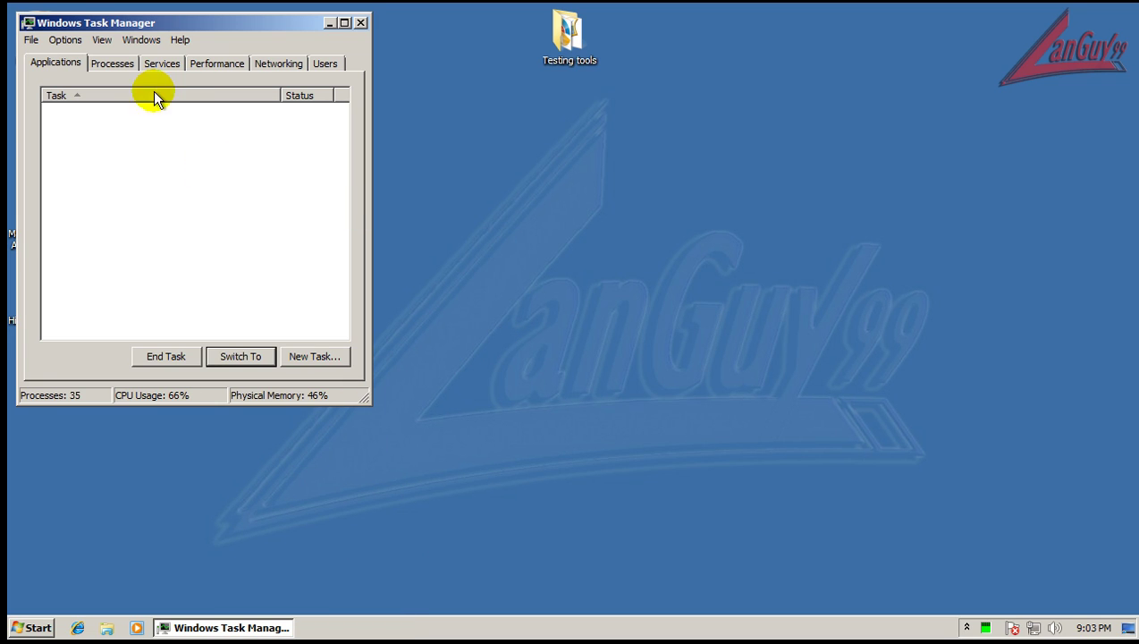
pyautogui.click(111, 63)
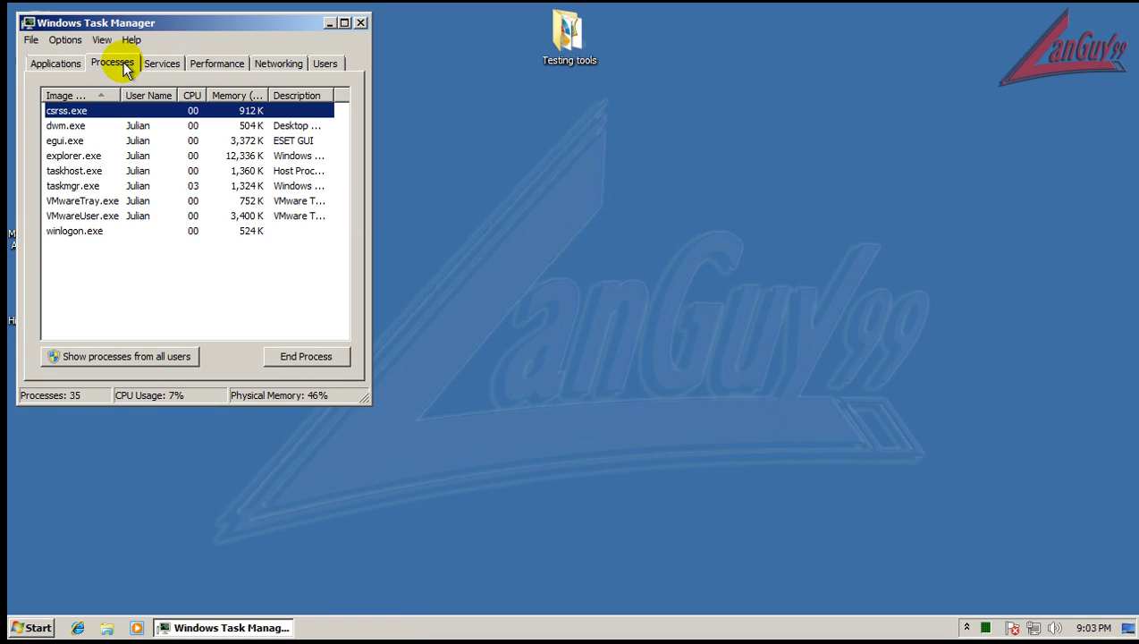
pyautogui.click(154, 356)
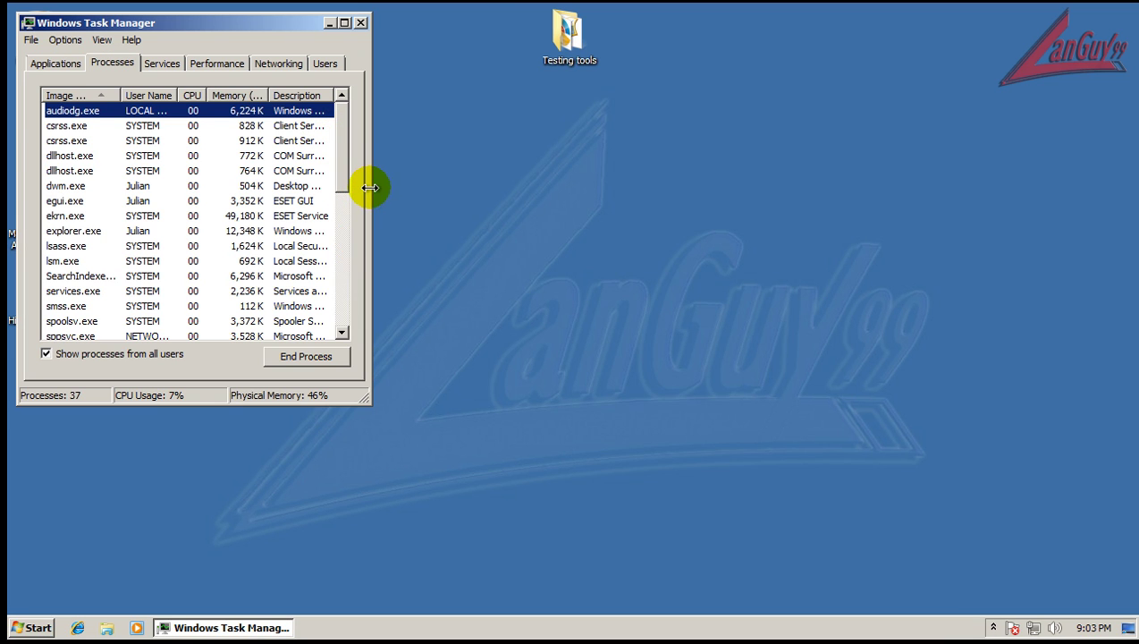
# Step: Widen the columns and sort by memory and description to inspect ekrn.exe (ESET Service, ~47,000 K)
pyautogui.moveTo(371, 184); pyautogui.dragTo(504, 170)
pyautogui.moveTo(334, 95); pyautogui.dragTo(396, 96)
pyautogui.click(241, 185)
pyautogui.click(251, 96)
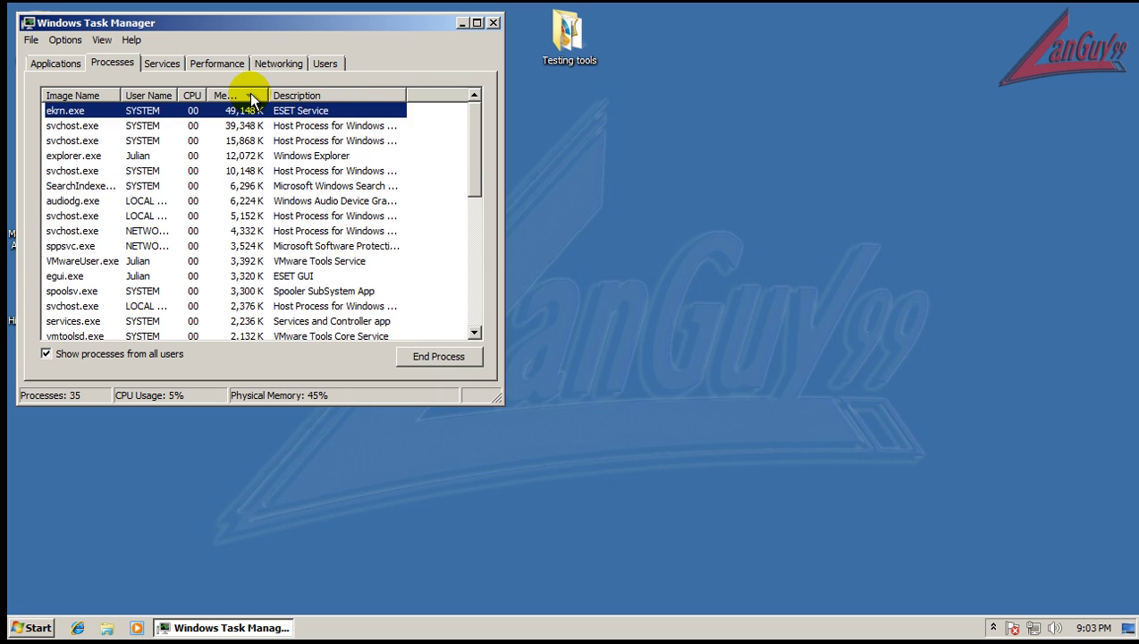
pyautogui.click(251, 95)
pyautogui.click(300, 95)
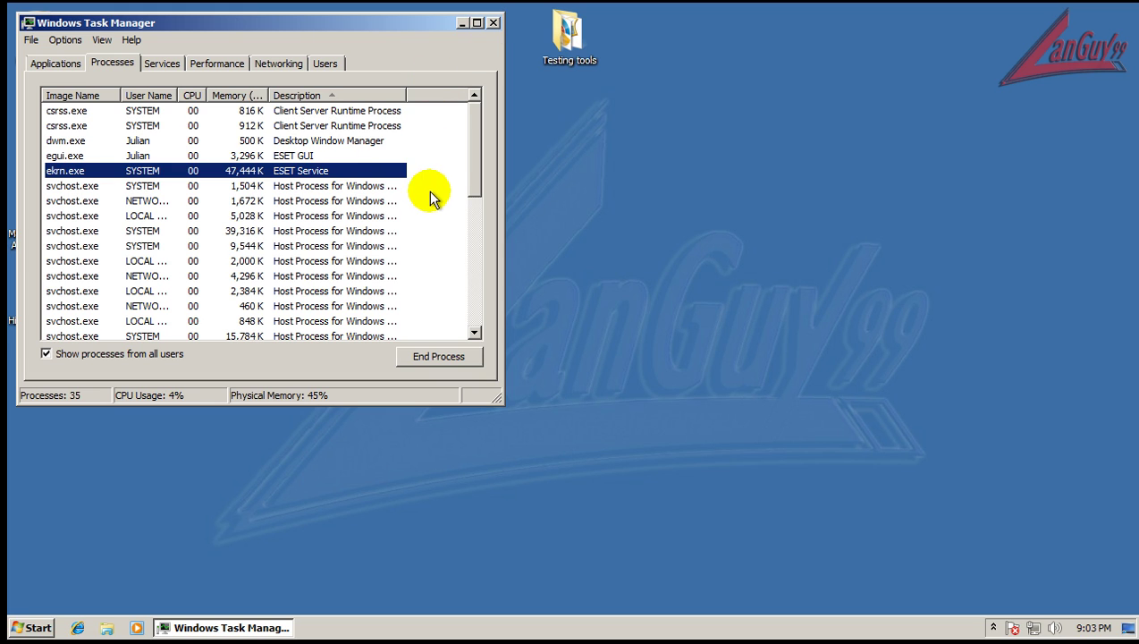
pyautogui.moveTo(477, 145); pyautogui.dragTo(481, 297)
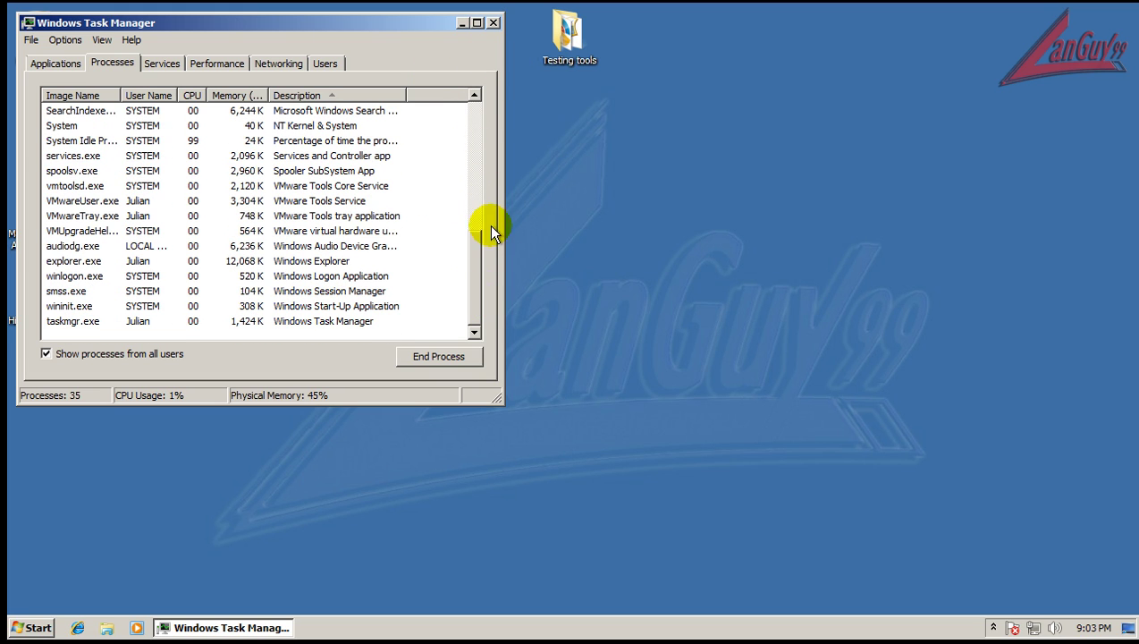
pyautogui.moveTo(476, 266); pyautogui.dragTo(476, 103)
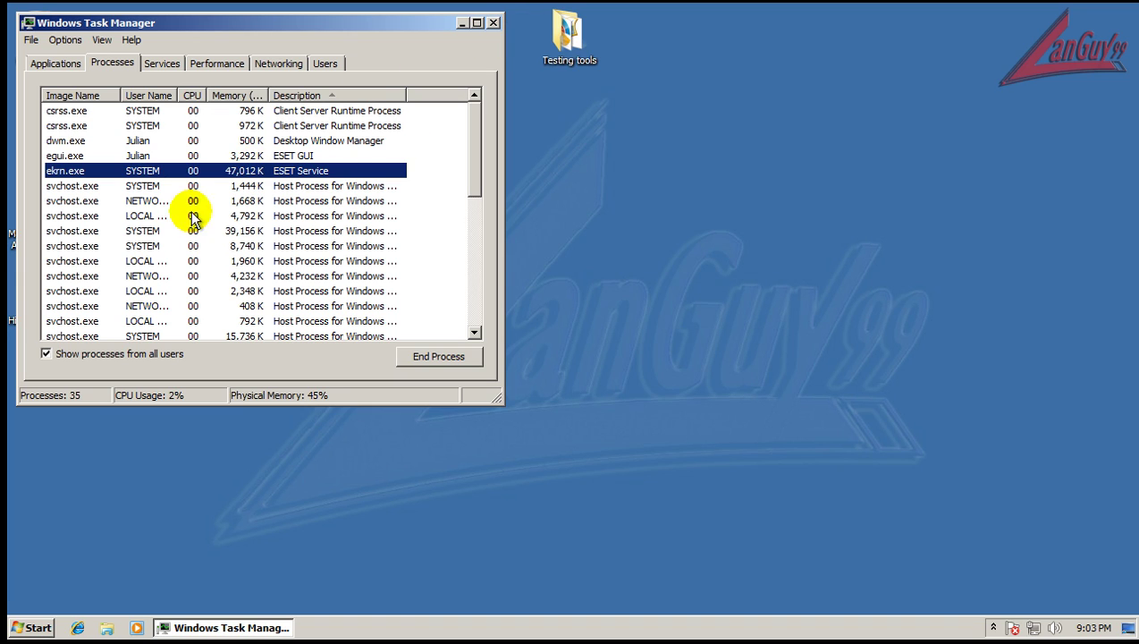
# Step: Close Task Manager and briefly toggle the hidden notification area icons
pyautogui.click(494, 23)
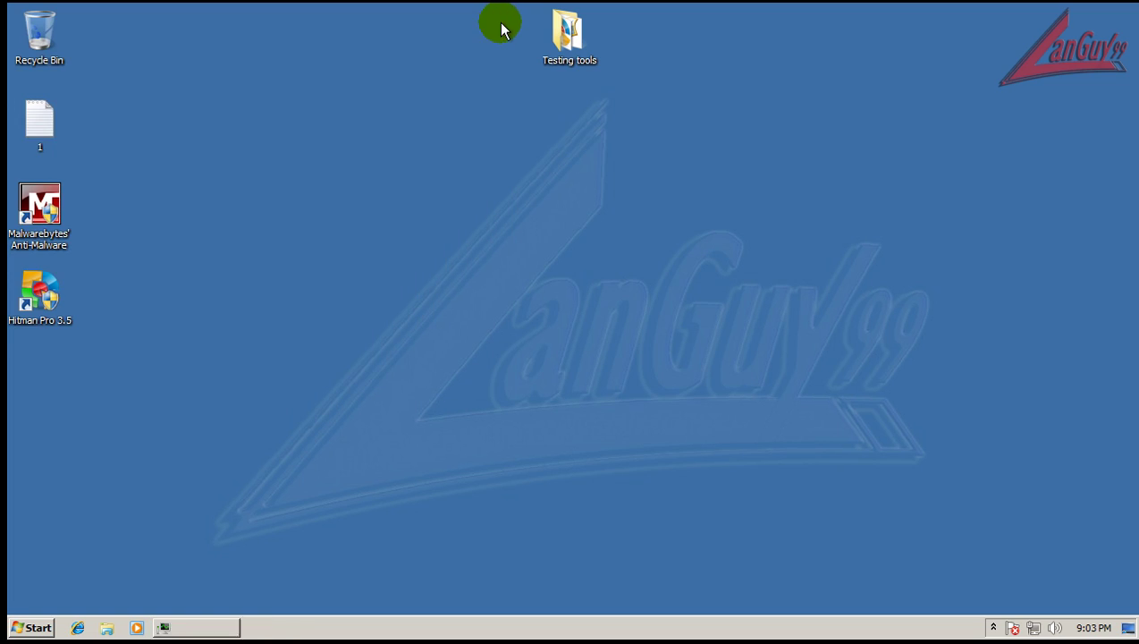
pyautogui.click(992, 626)
pyautogui.click(994, 625)
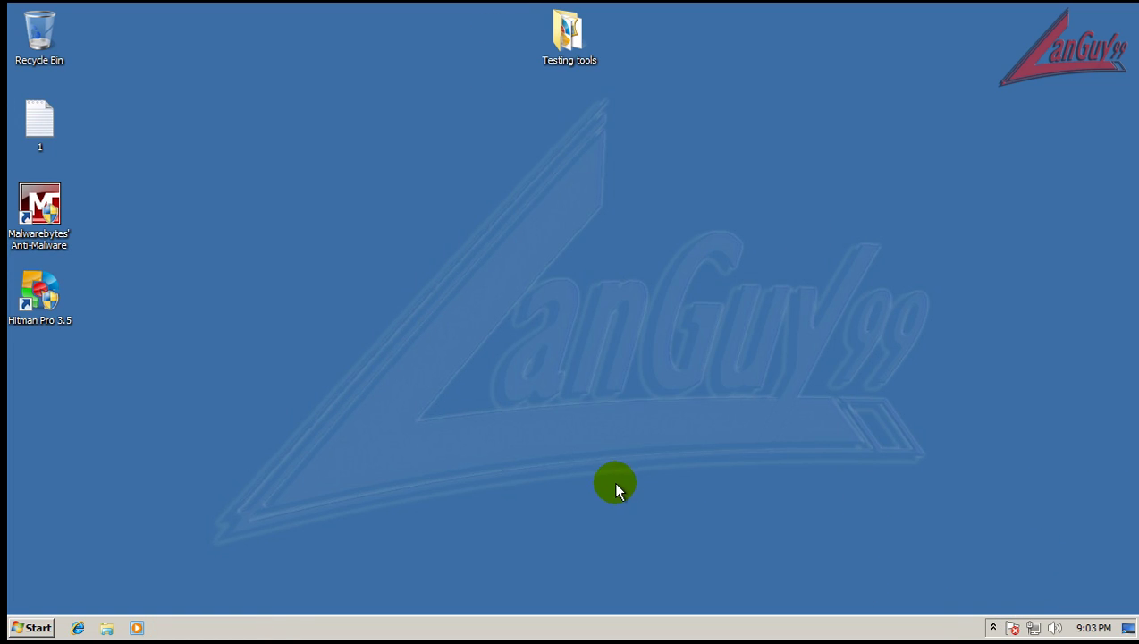